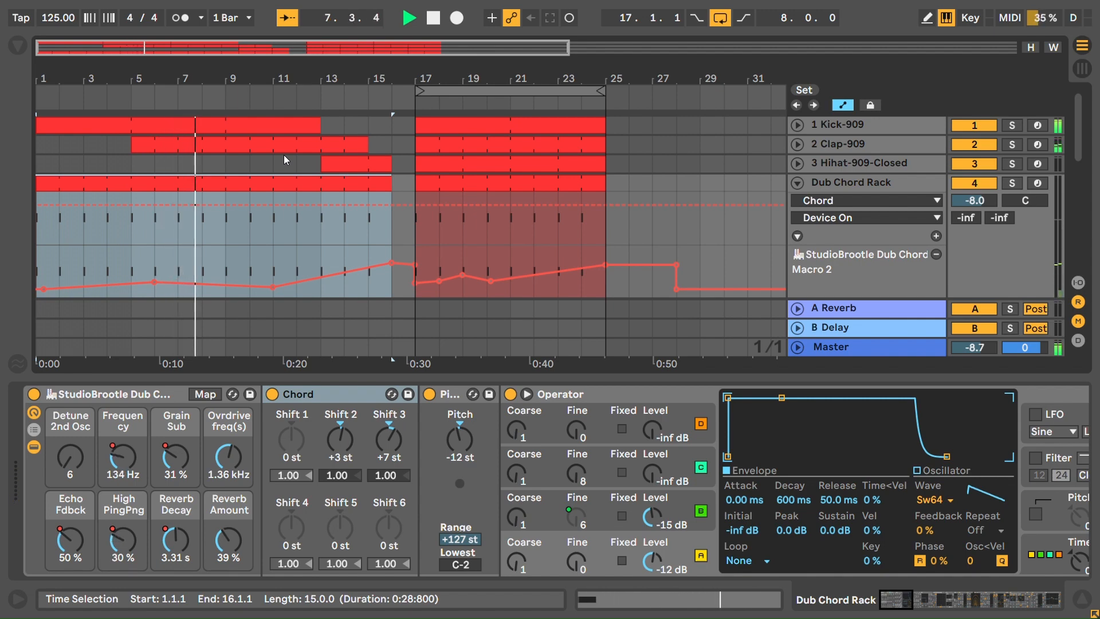
- Open a MIDI clip on the Dub Chord Rack track and inspect its single B2 note
left_click(907, 181)
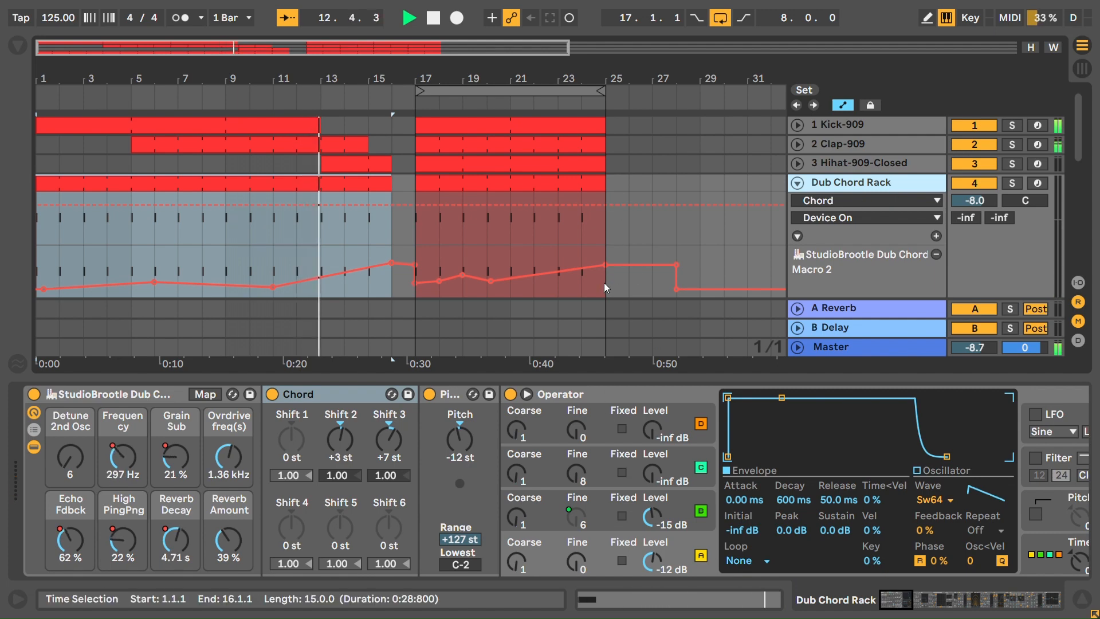
left_click(564, 191)
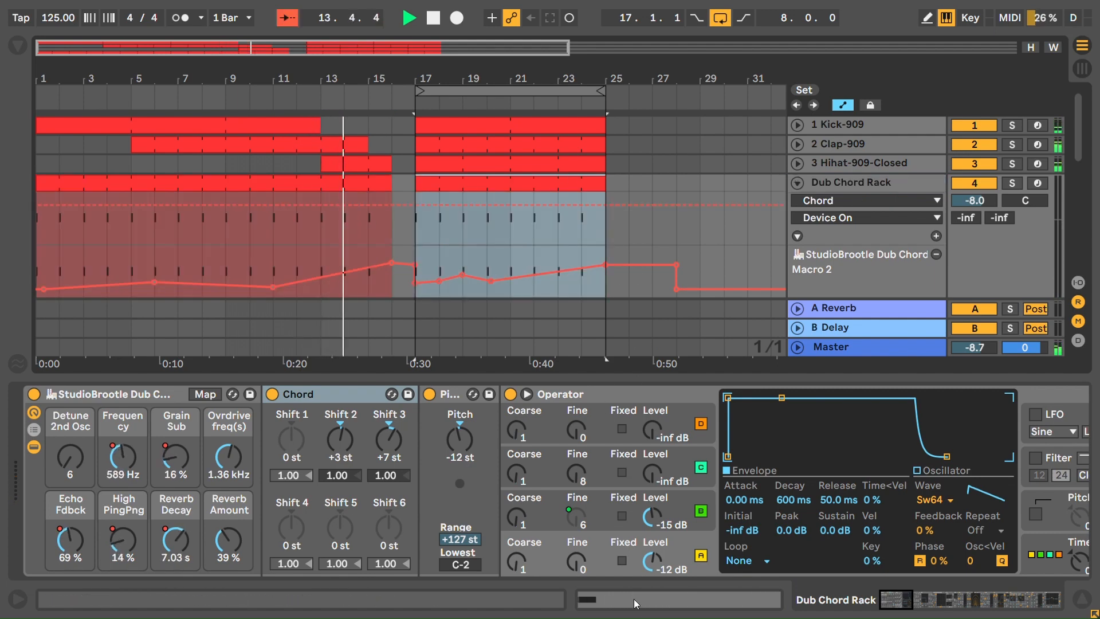
double_click(337, 165)
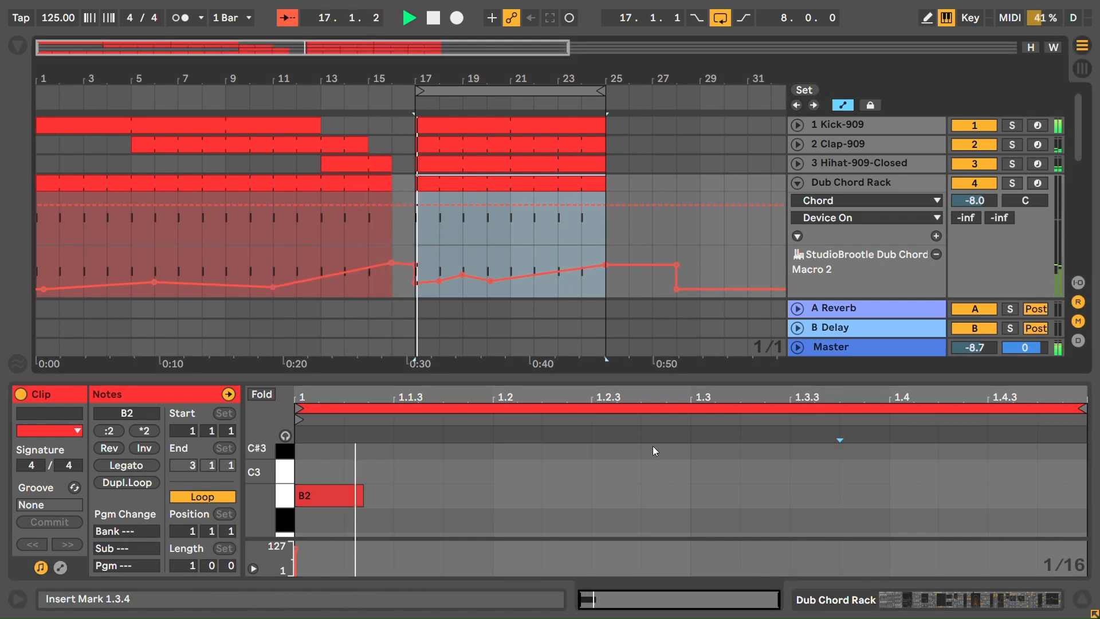
left_click(351, 496)
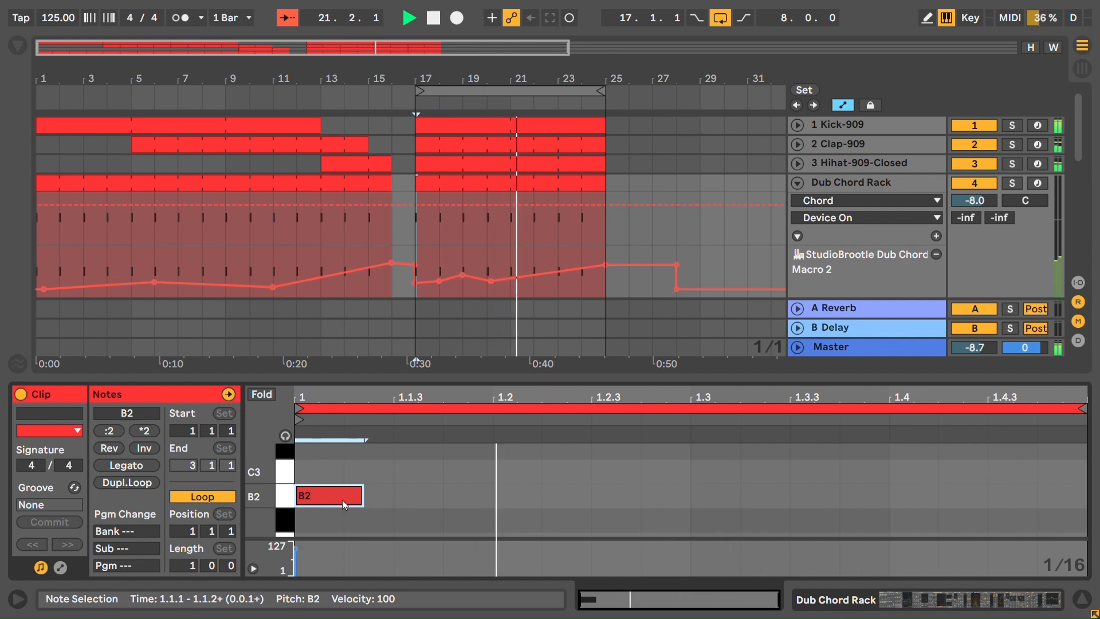
- Bypass and re-enable the Pitch device to compare the sound, and set the rack's Detune 2nd Osc macro to 0
left_click(814, 608)
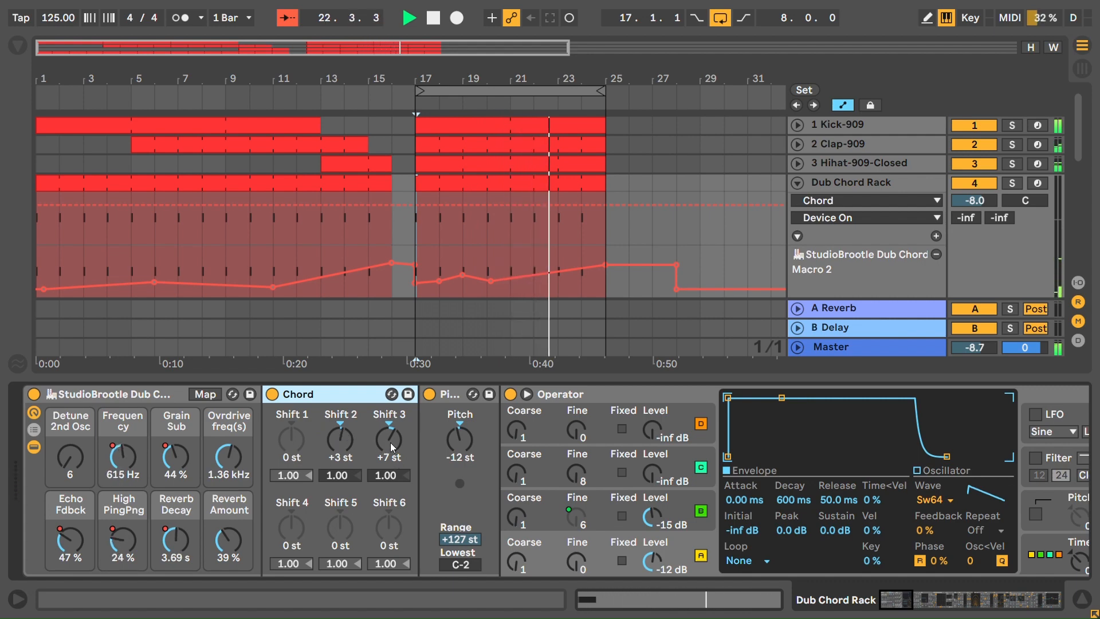
left_click(430, 395)
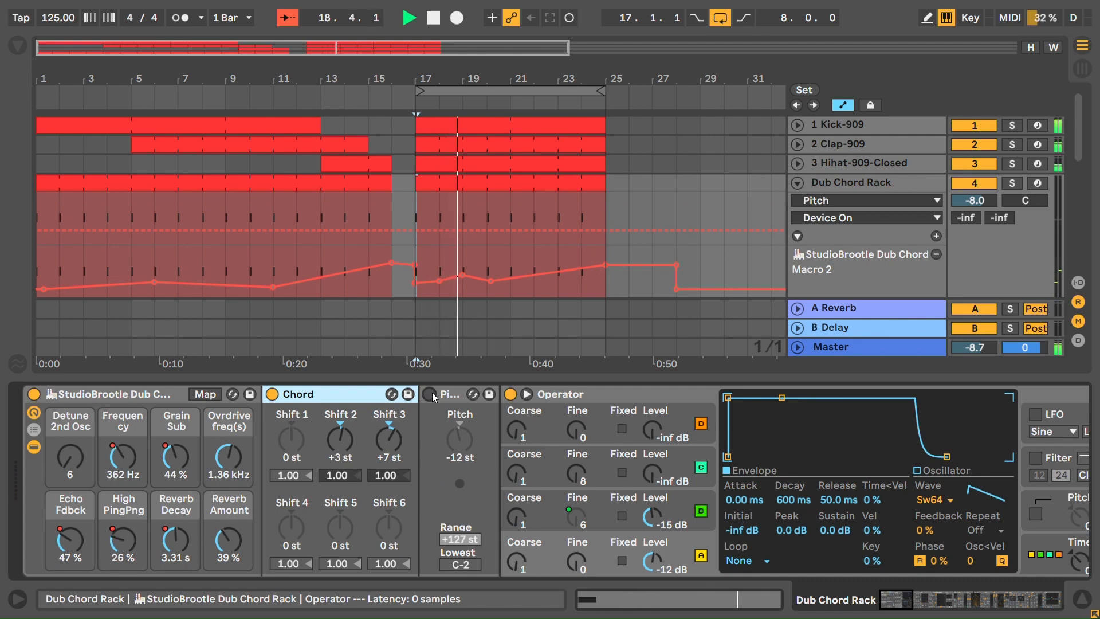
left_click(430, 394)
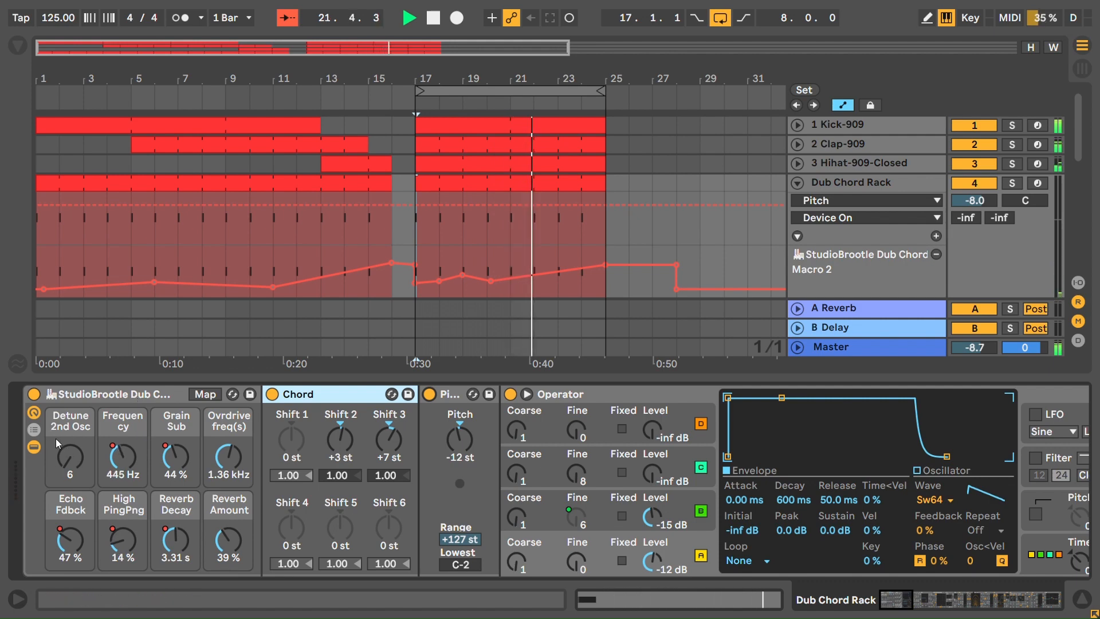
mouse_move(58, 444)
left_mouse_down()
mouse_move(58, 401)
mouse_move(58, 450)
left_mouse_up()
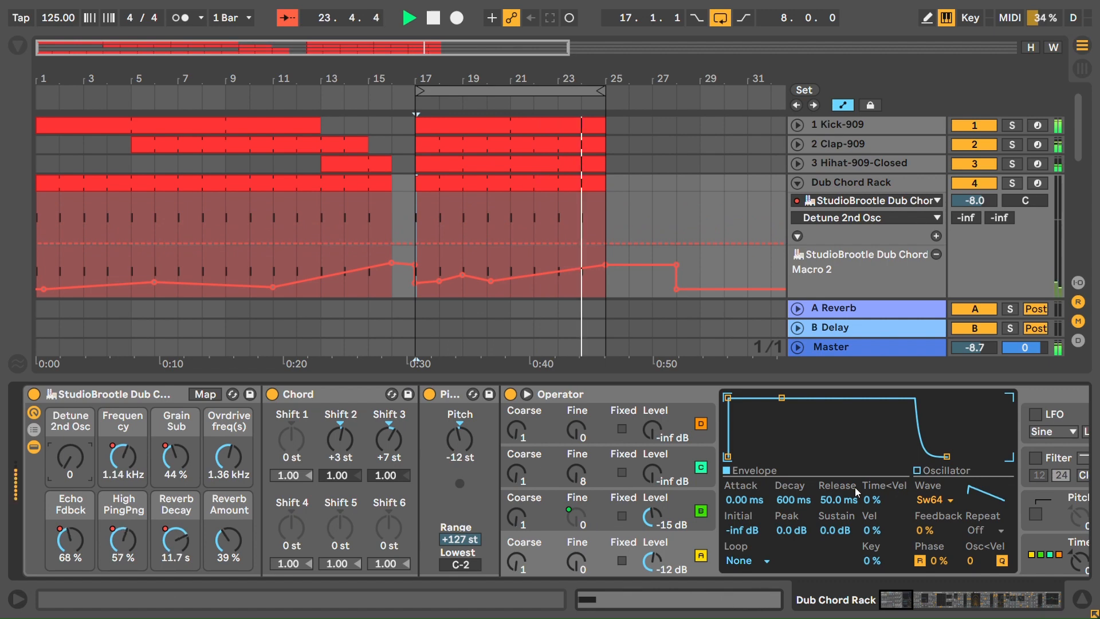
- Examine Operator's global settings, the waveforms and envelopes of oscillators A and B, and its filter settings
left_click_drag(902, 596, 920, 605)
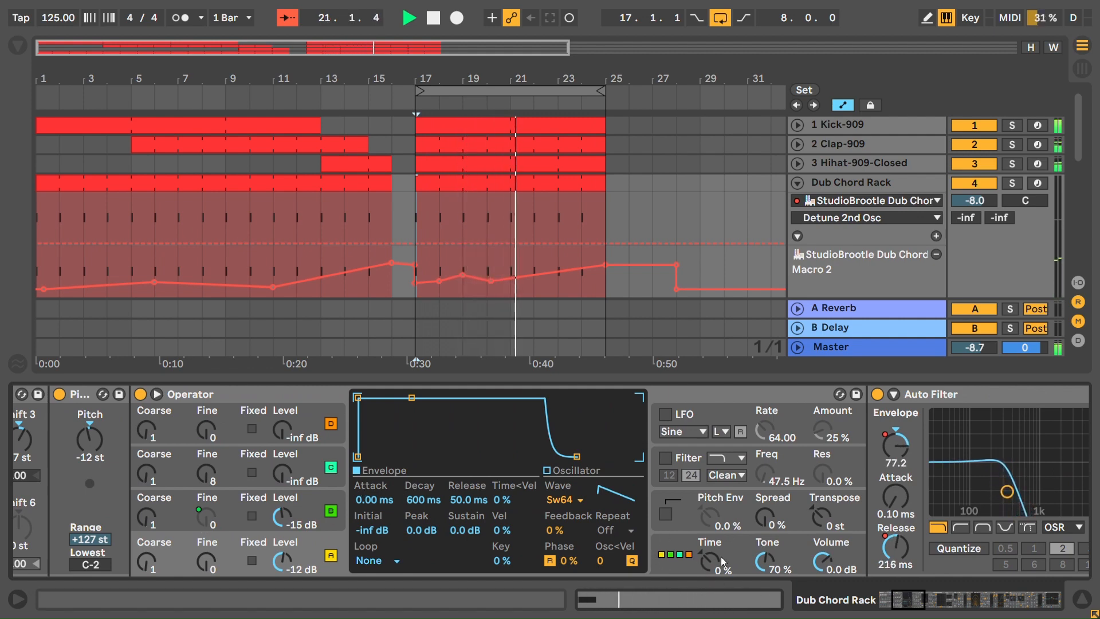
left_click(674, 543)
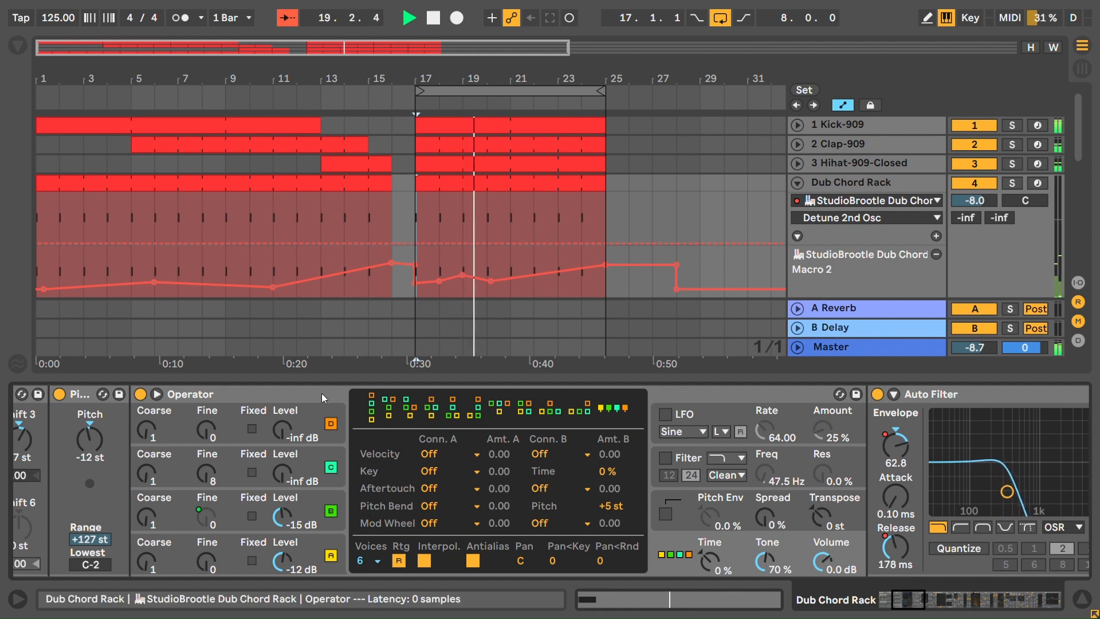
left_click(319, 542)
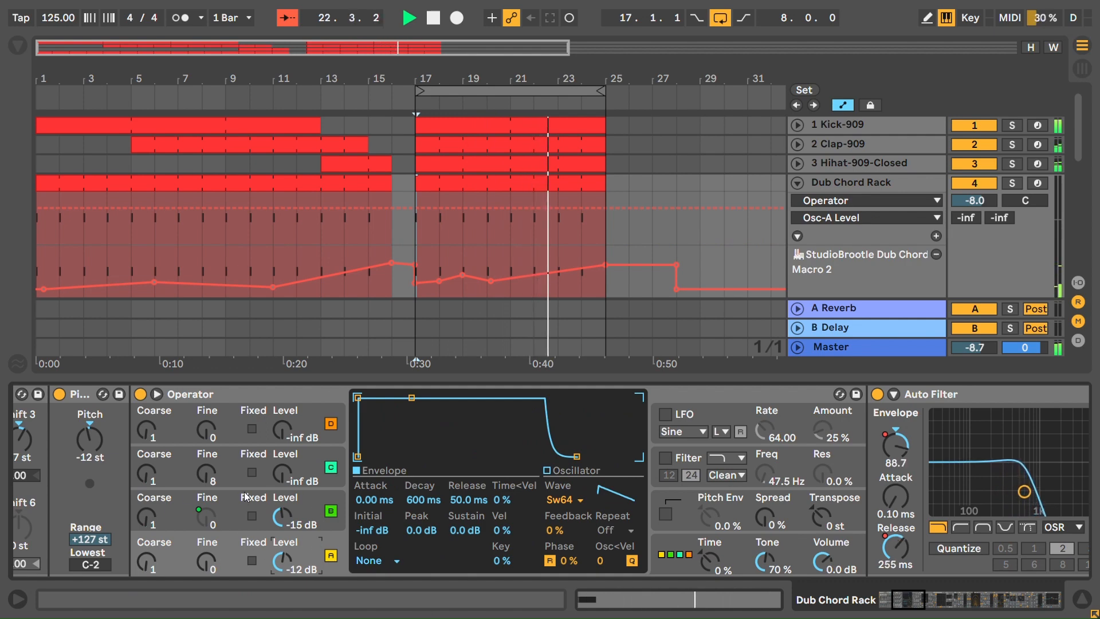
left_click(308, 509)
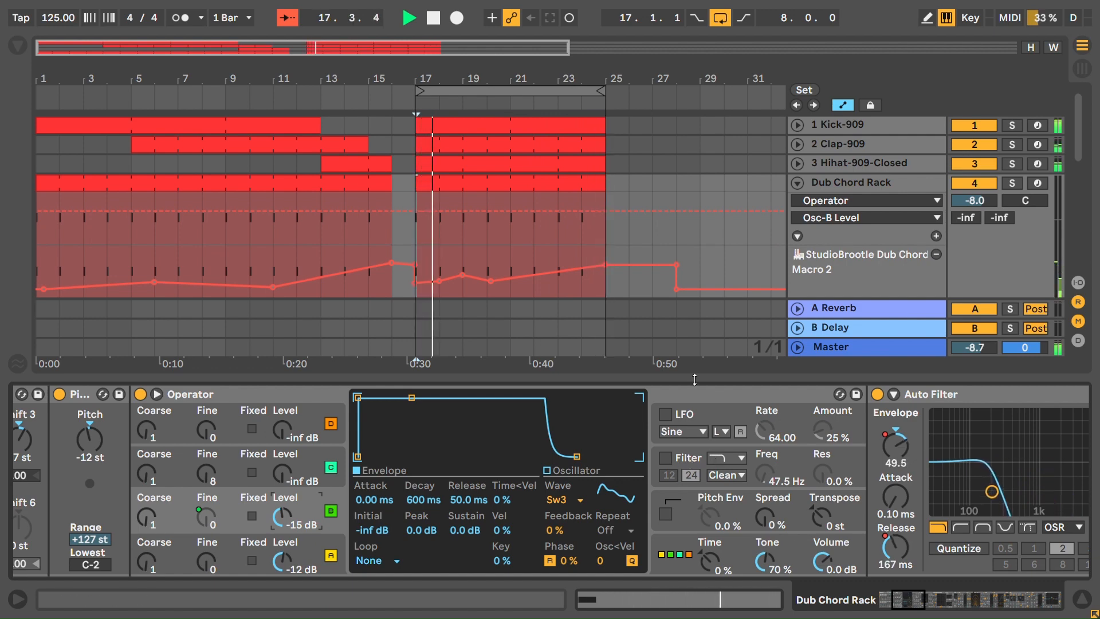
left_click(690, 459)
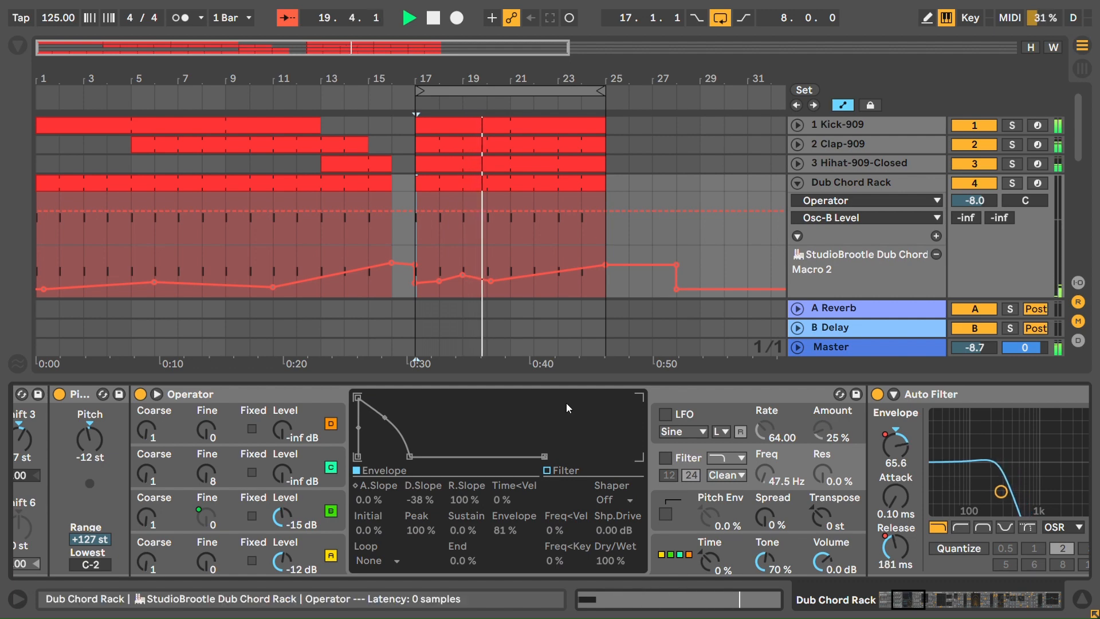
left_click(449, 434)
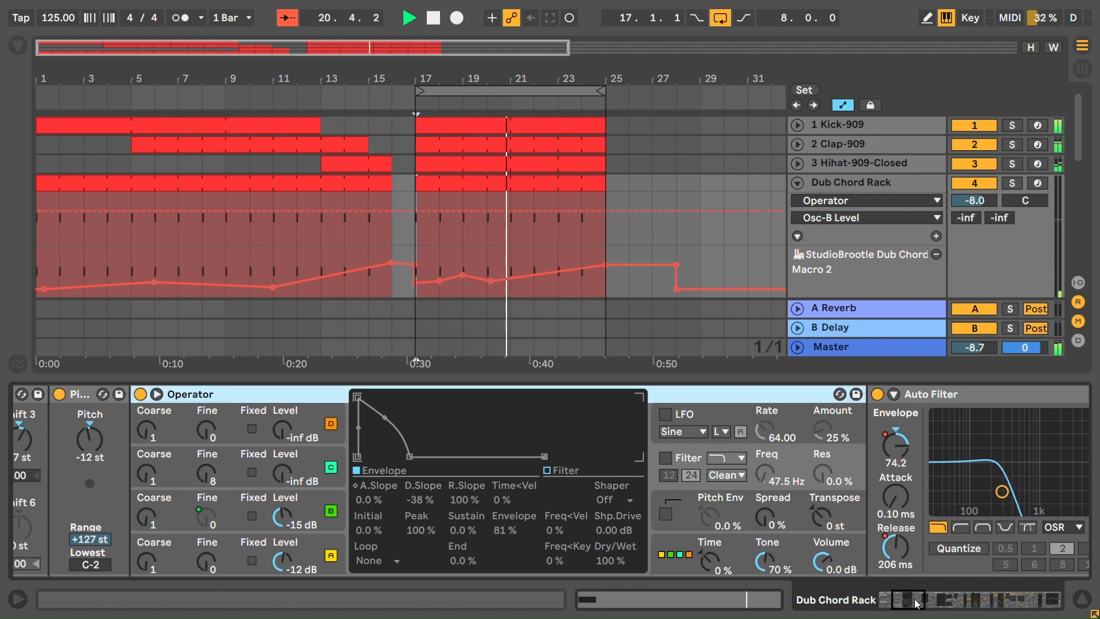
scroll(641, 519, "left", 5)
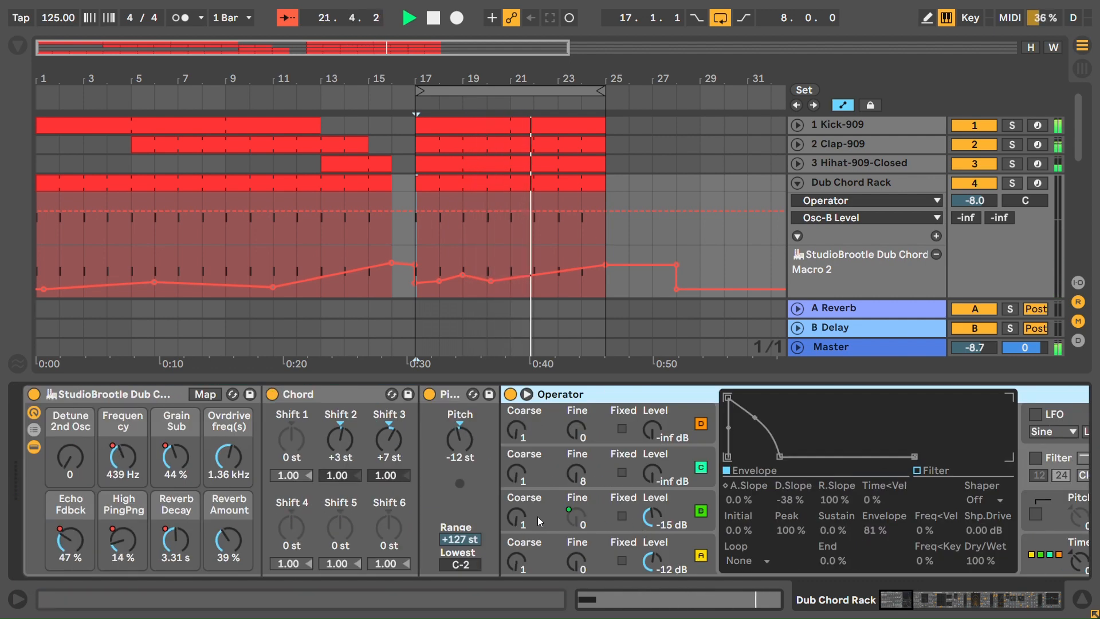
- Try an Auto Filter Drive of 10.7 dB and undo the change
left_click_drag(906, 605, 932, 615)
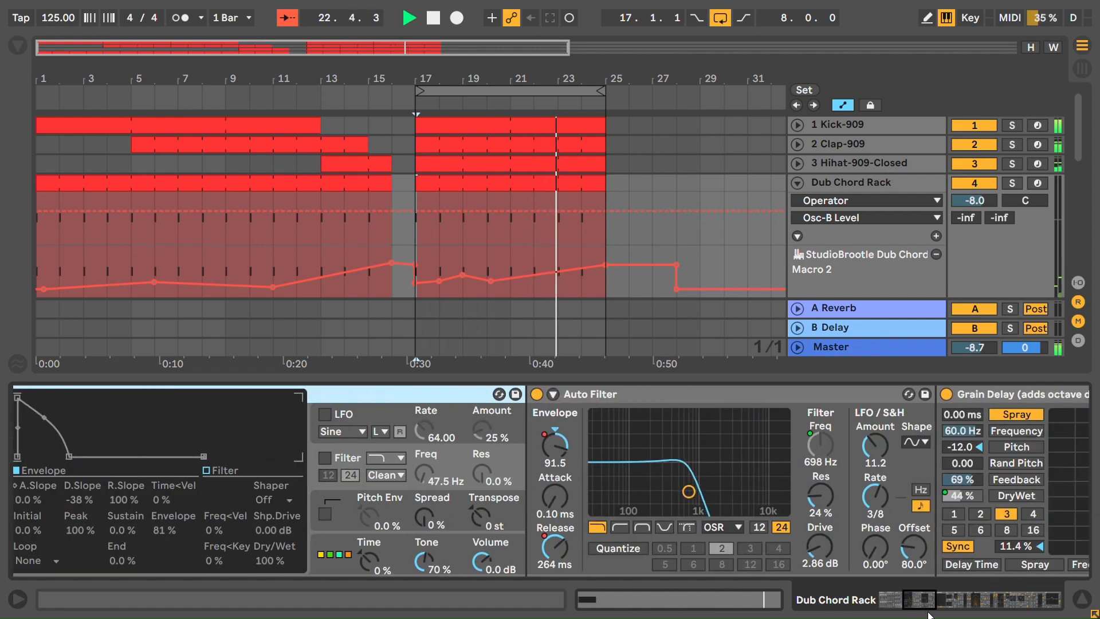
left_click(593, 397)
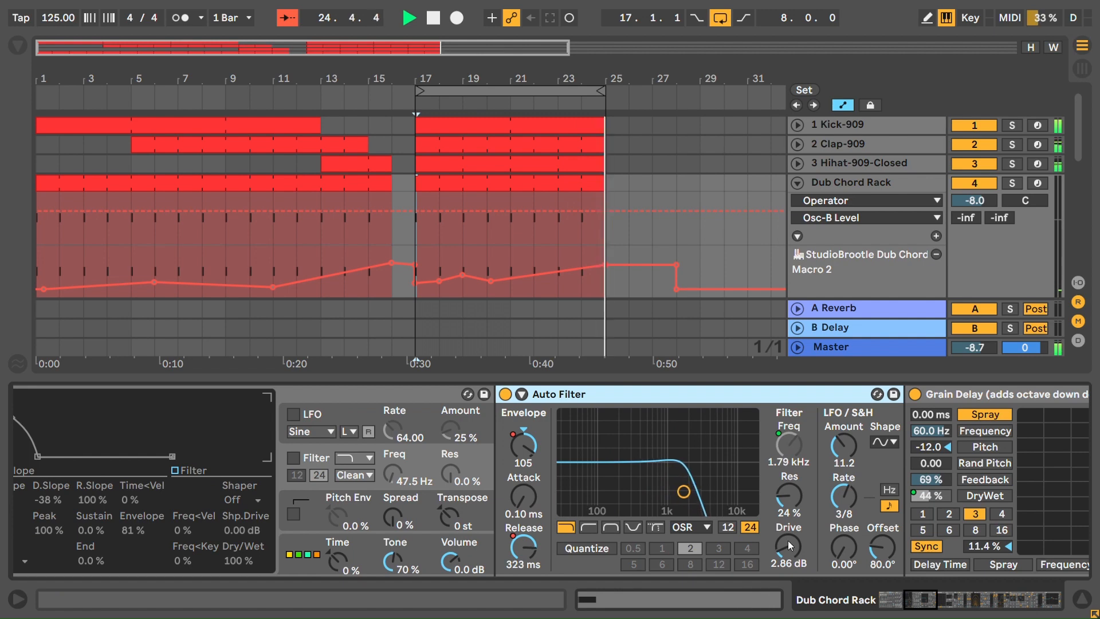
left_click_drag(793, 552, 793, 531)
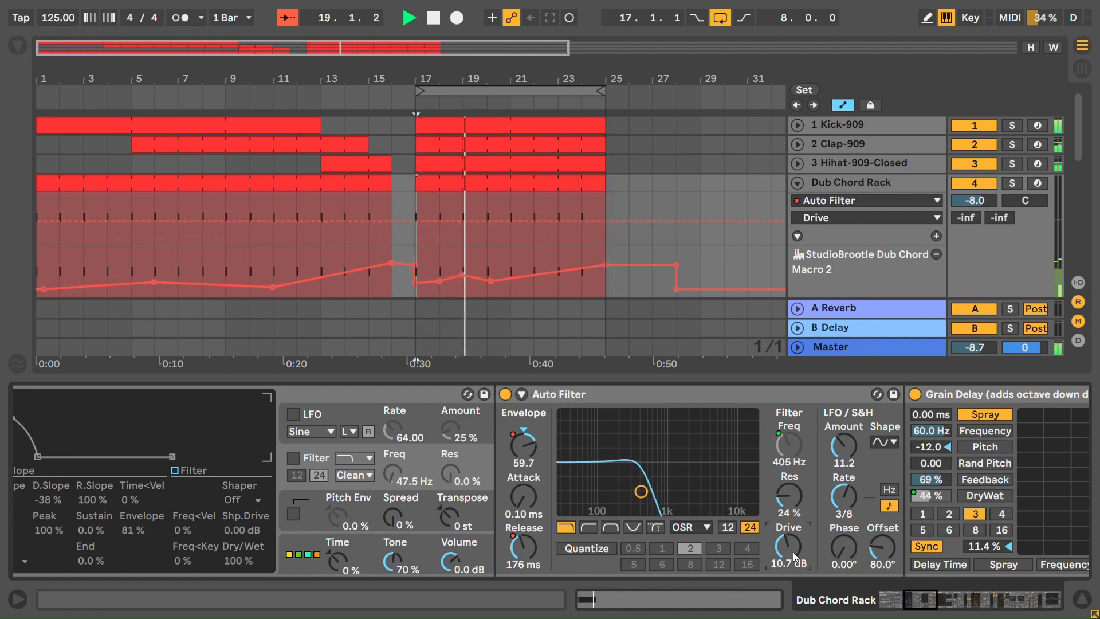
key("ctrl+z")
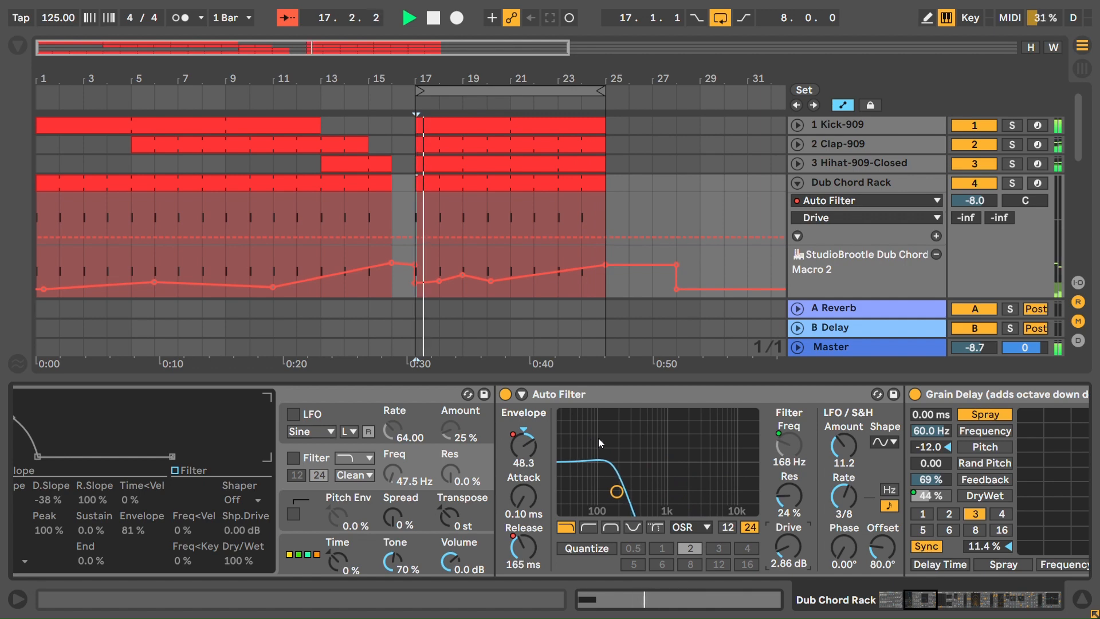
- Audition the Crack device's Crackle Volume up to 1.00 and Density at 48.0, and settle on Volume 0.32 and Density 1.38
left_click(926, 602)
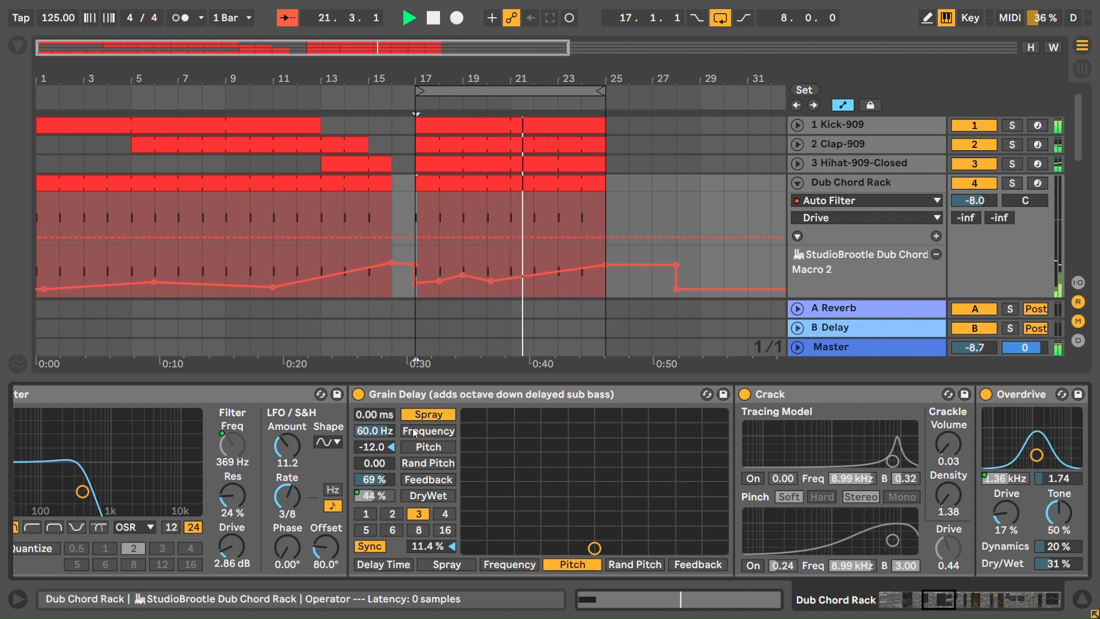
scroll(813, 267, "down", 1)
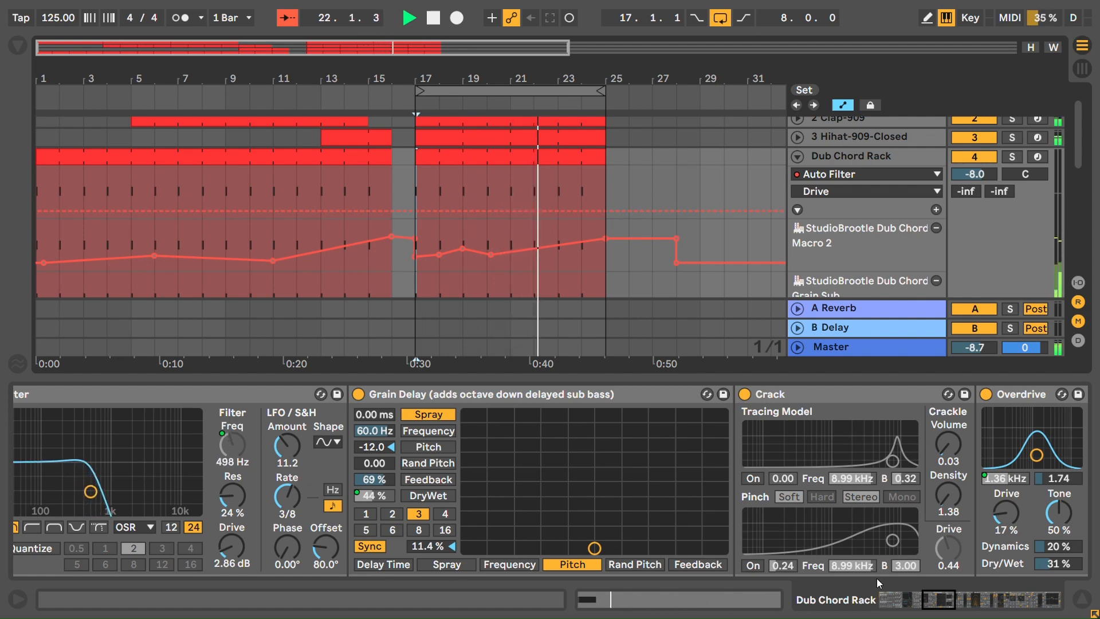
left_click(945, 601)
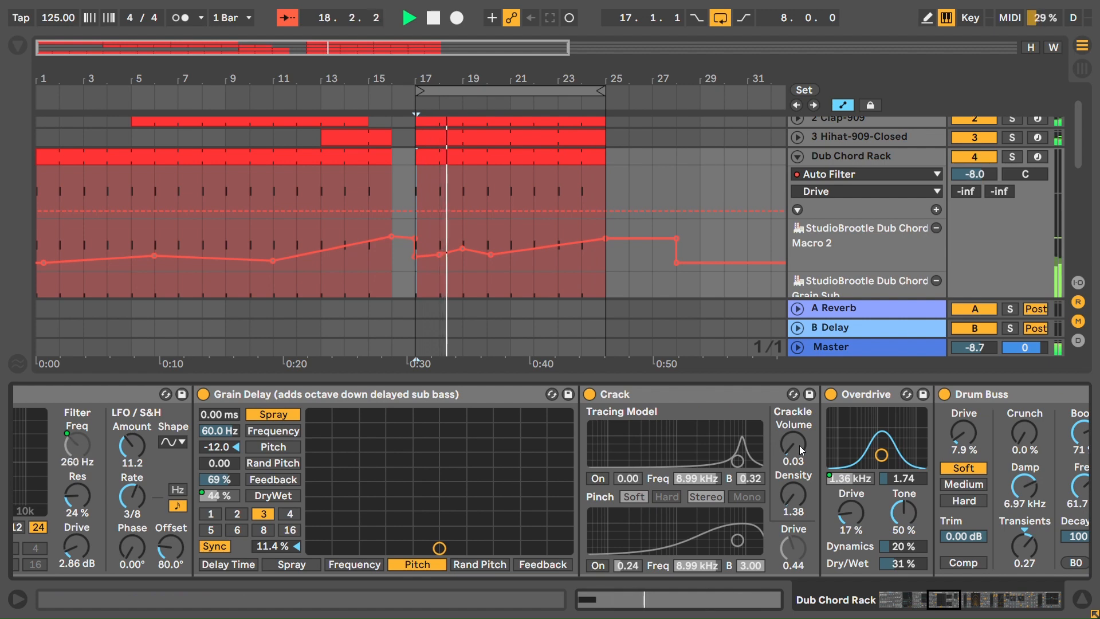
left_click_drag(787, 439, 787, 386)
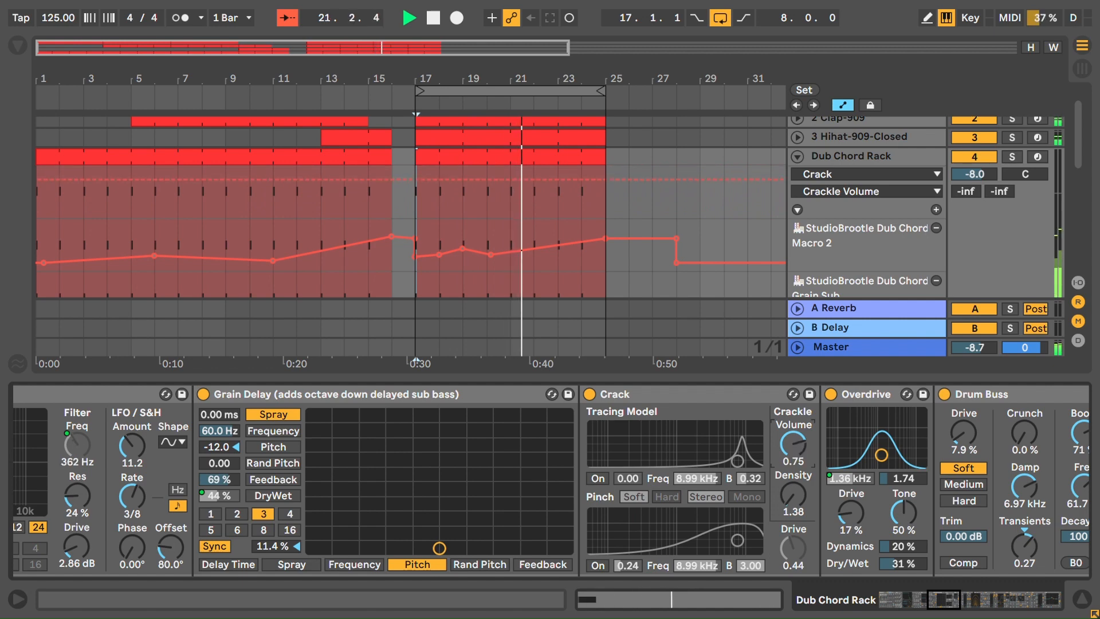
left_click_drag(793, 494, 788, 426)
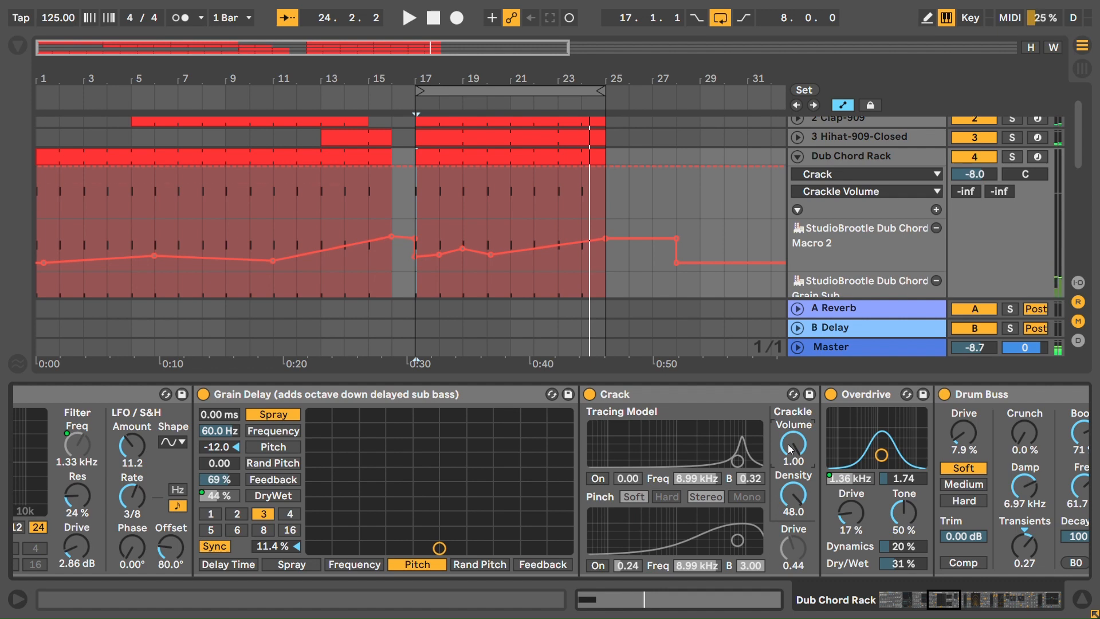
left_click_drag(788, 445, 790, 449)
key("space")
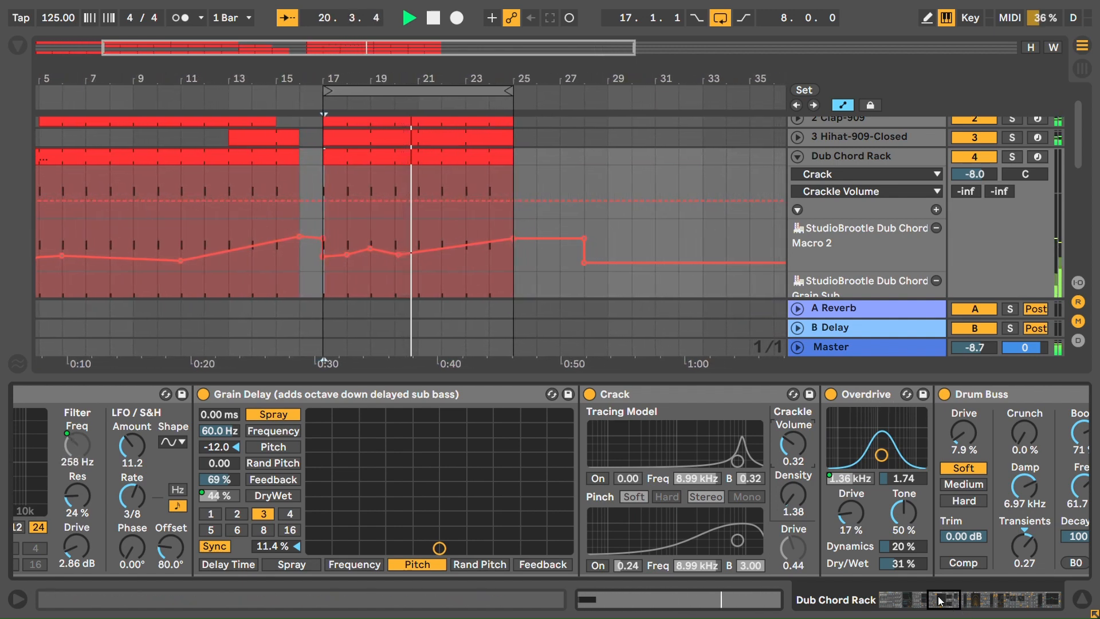
- Examine the Overdrive, first Drum Buss and Echo settings in the Dub Chord Rack's effect chain
left_click_drag(940, 600, 954, 599)
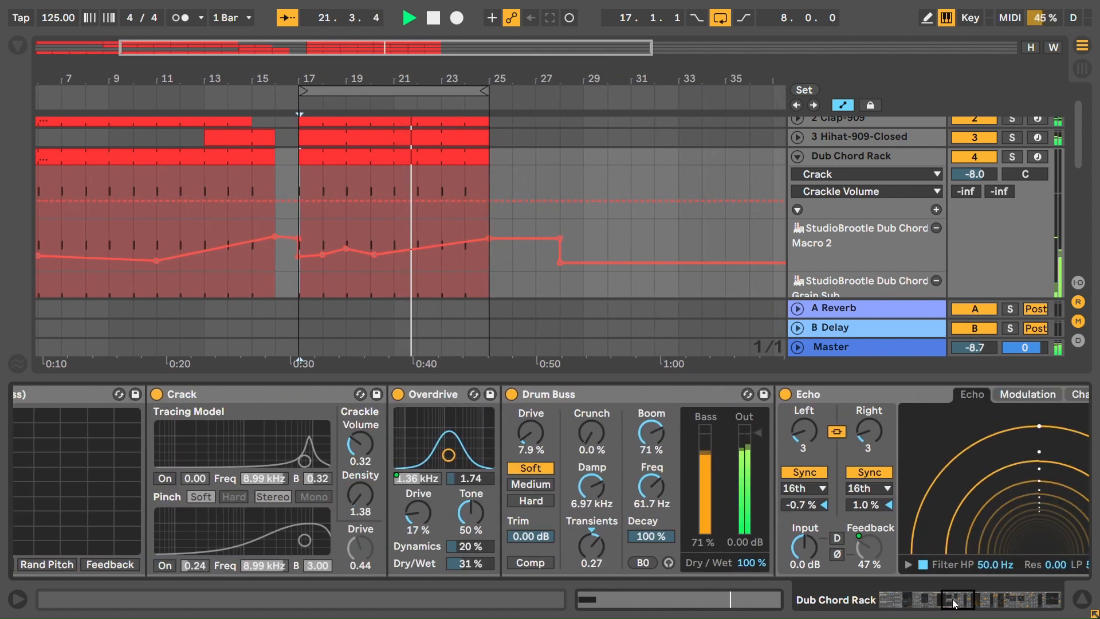
left_click(579, 389)
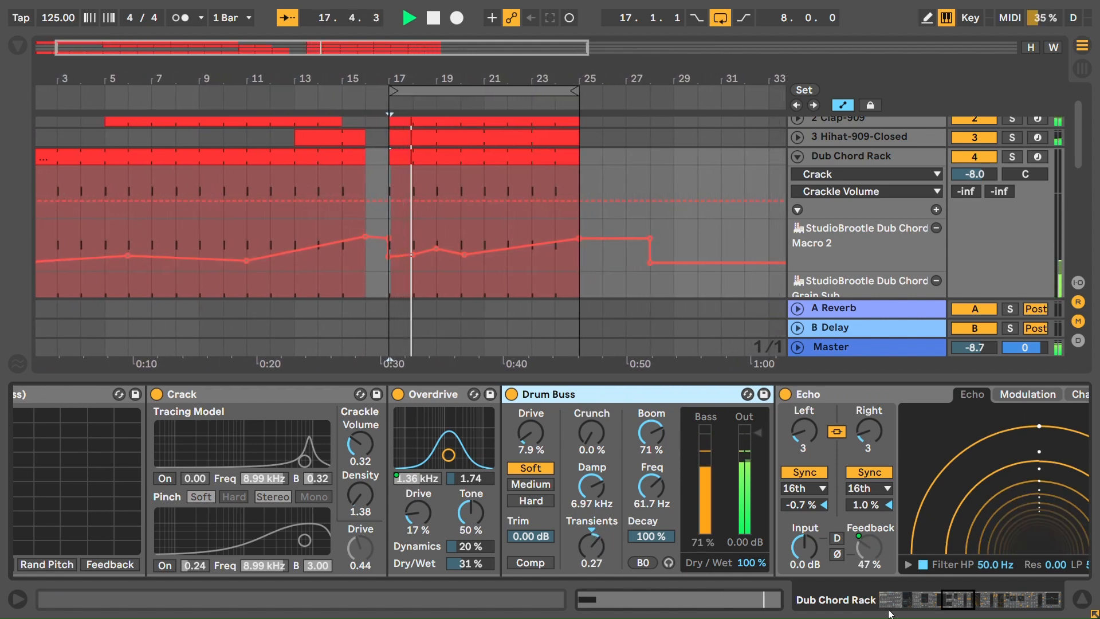
left_click(973, 608)
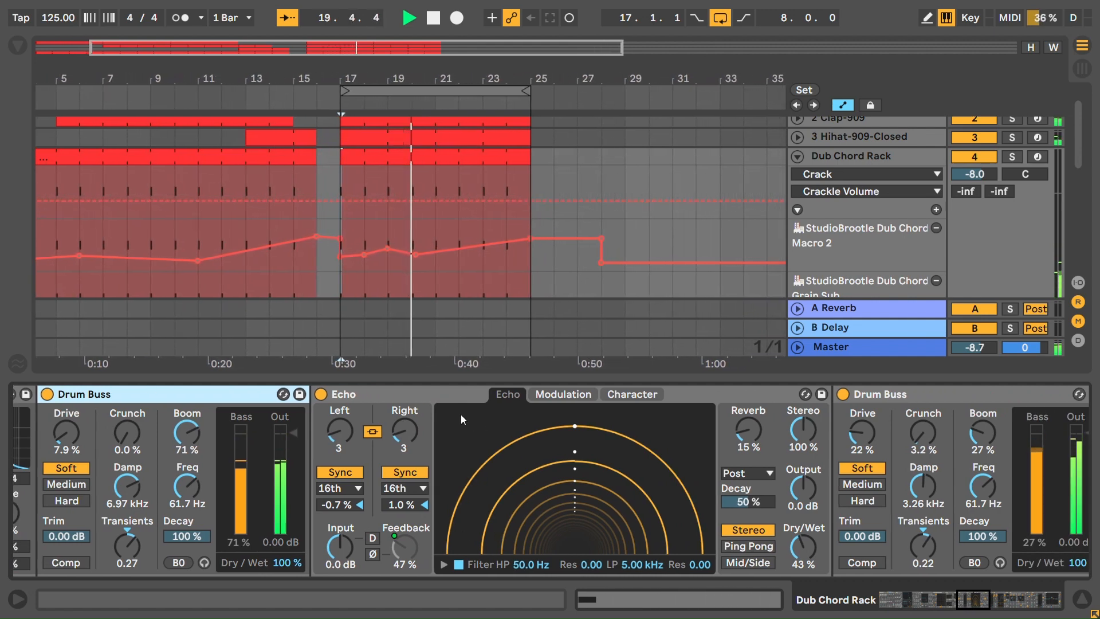
left_click(432, 387)
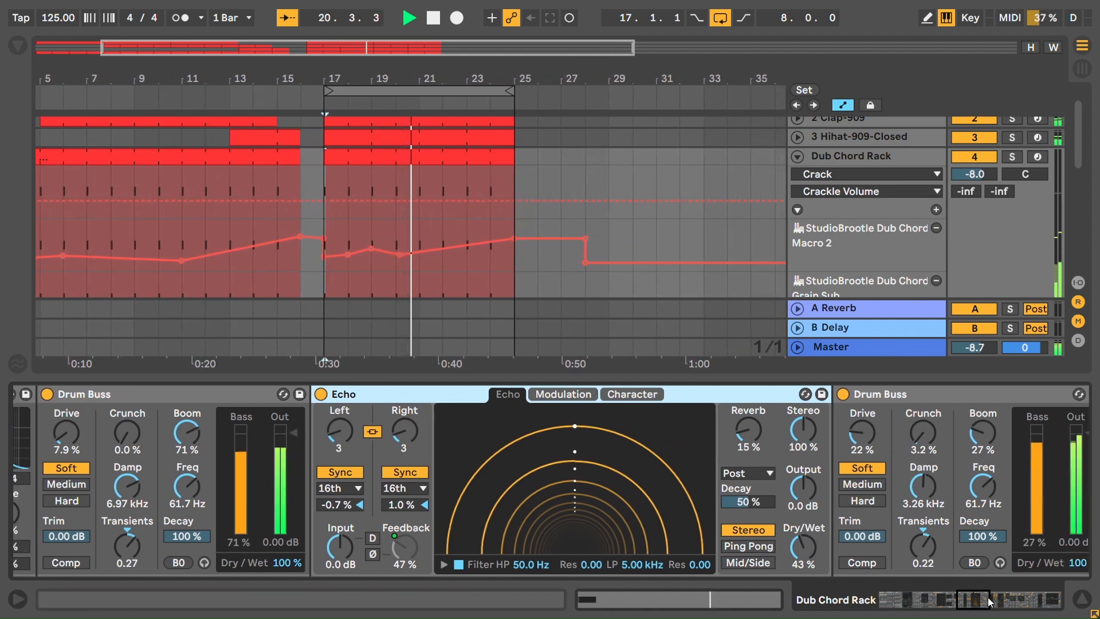
- Examine the second Drum Buss, Delay, second Overdrive, Reverb and Limiter, and the Compressor's sidechain settings
left_click_drag(990, 602, 1000, 604)
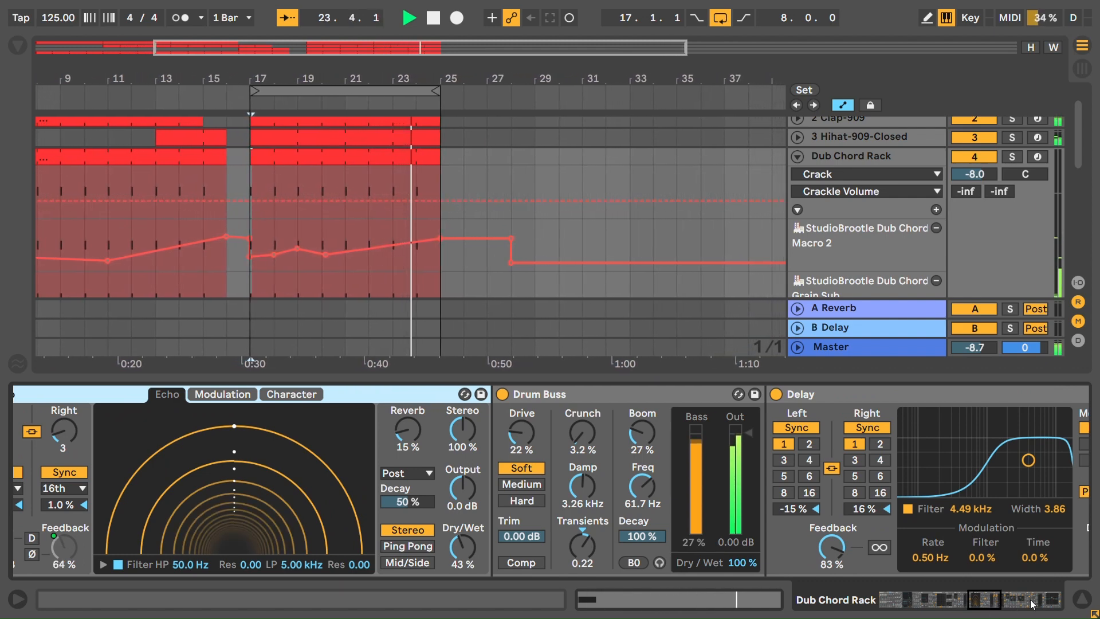
left_click_drag(988, 602, 1003, 602)
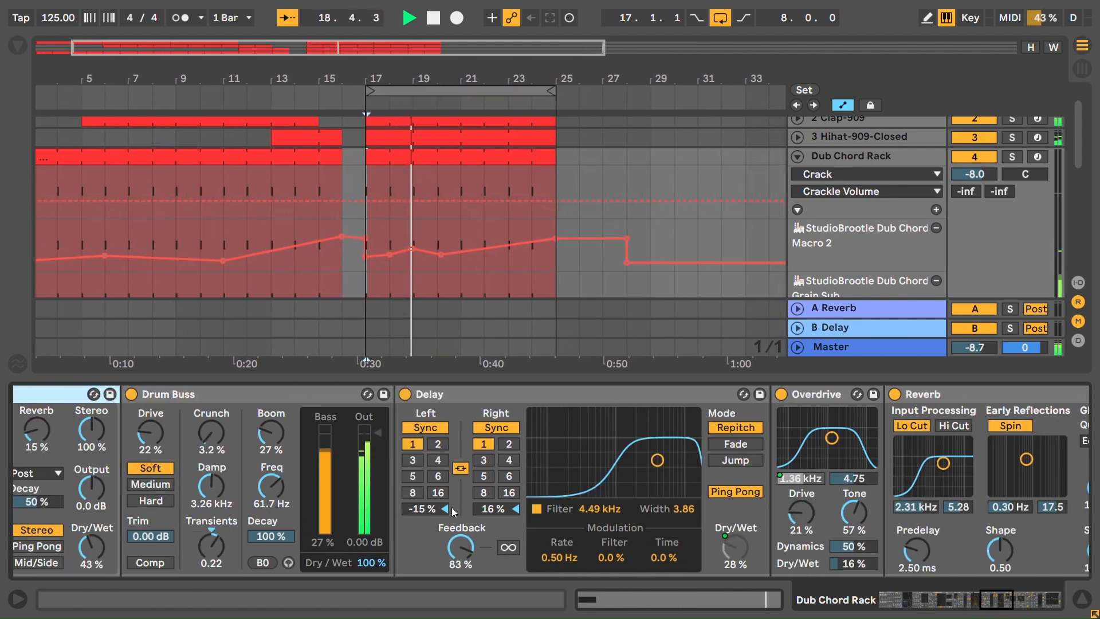
left_click(967, 596)
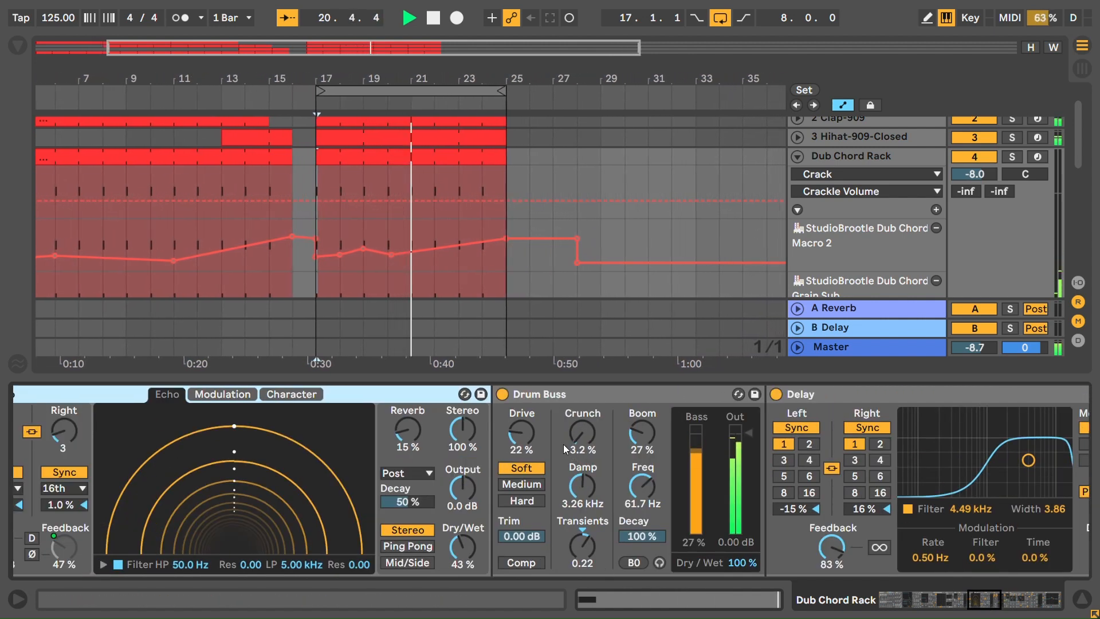
left_click(989, 604)
left_click_drag(990, 607, 1006, 609)
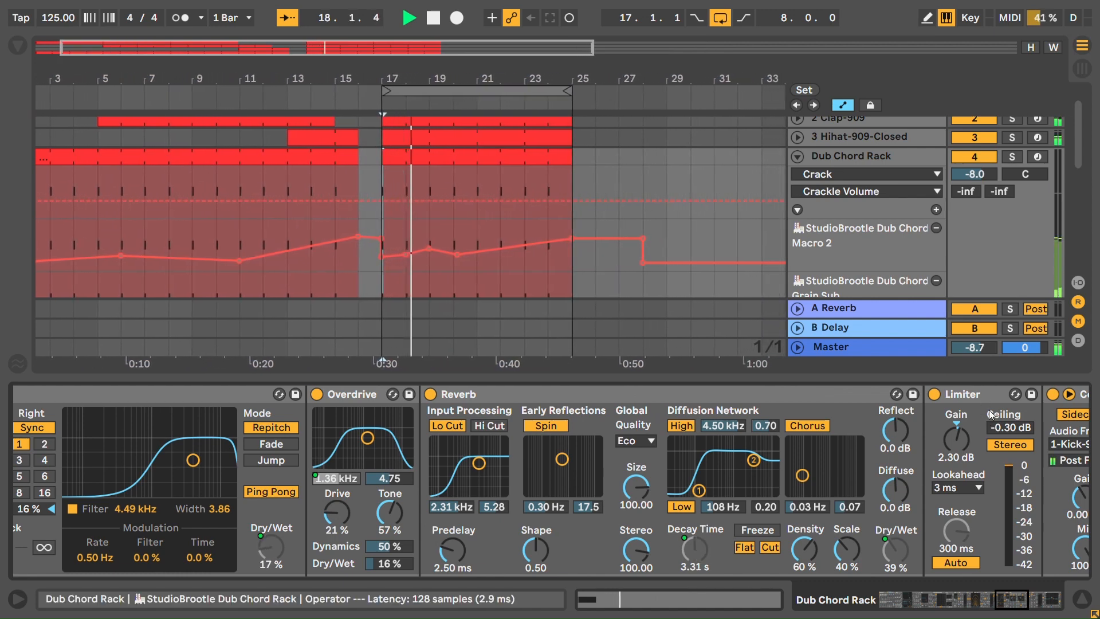
left_click_drag(1015, 604, 1037, 604)
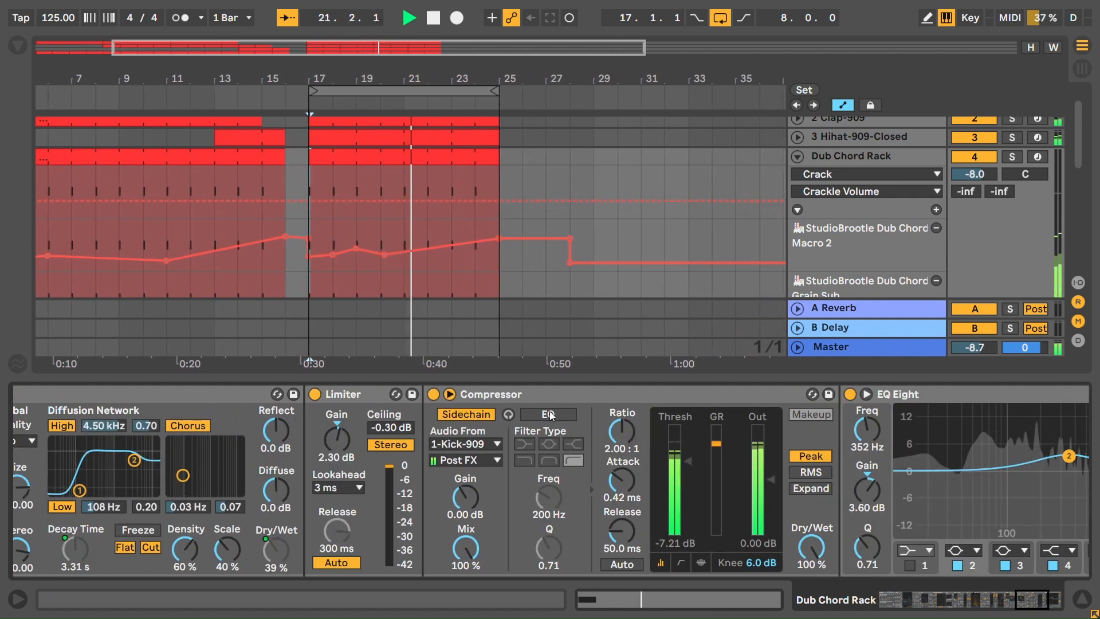
left_click(546, 392)
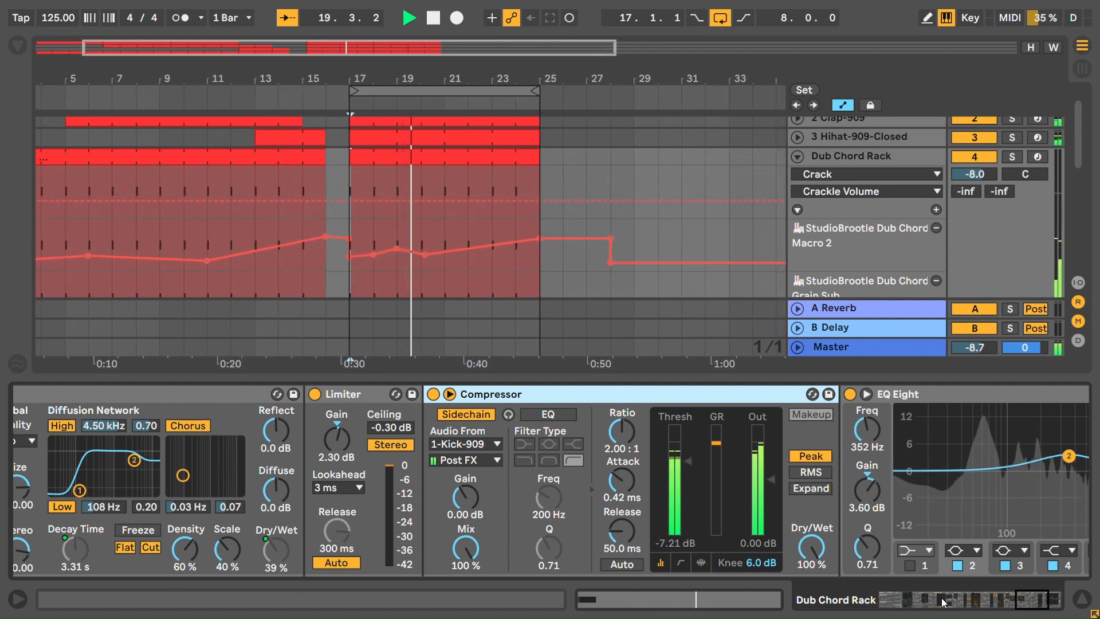
- Mute the Dub Chord Rack track and examine the sampler and effects on the Hihat-909-Closed, Clap-909 and Kick-909 tracks
scroll(894, 428, "right", 10)
scroll(891, 333, "up", 2)
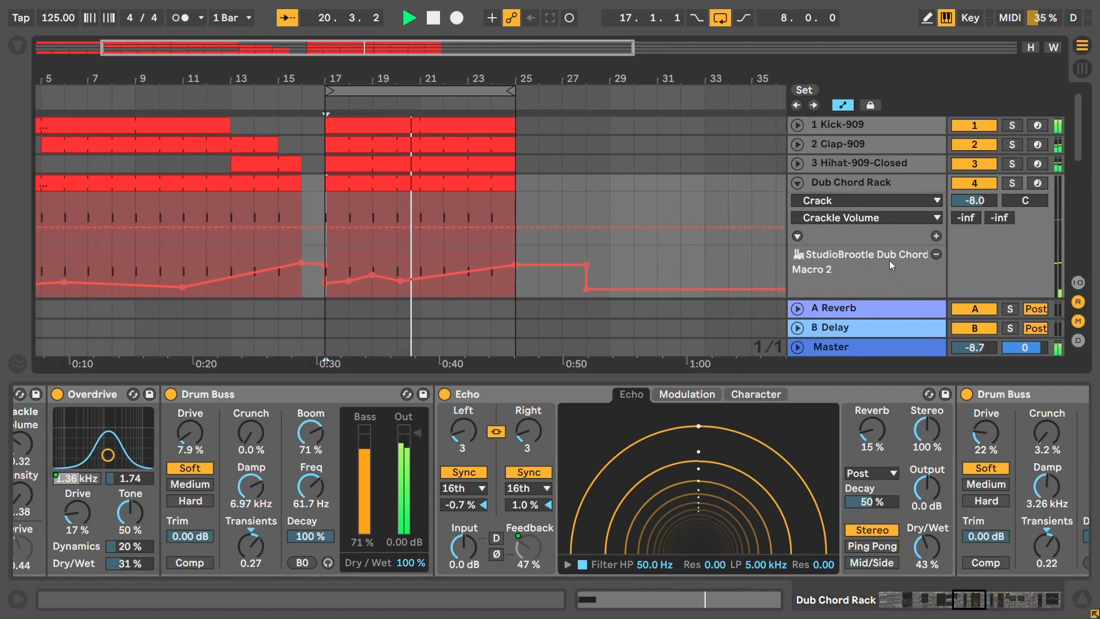
left_click(982, 184)
left_click(890, 159)
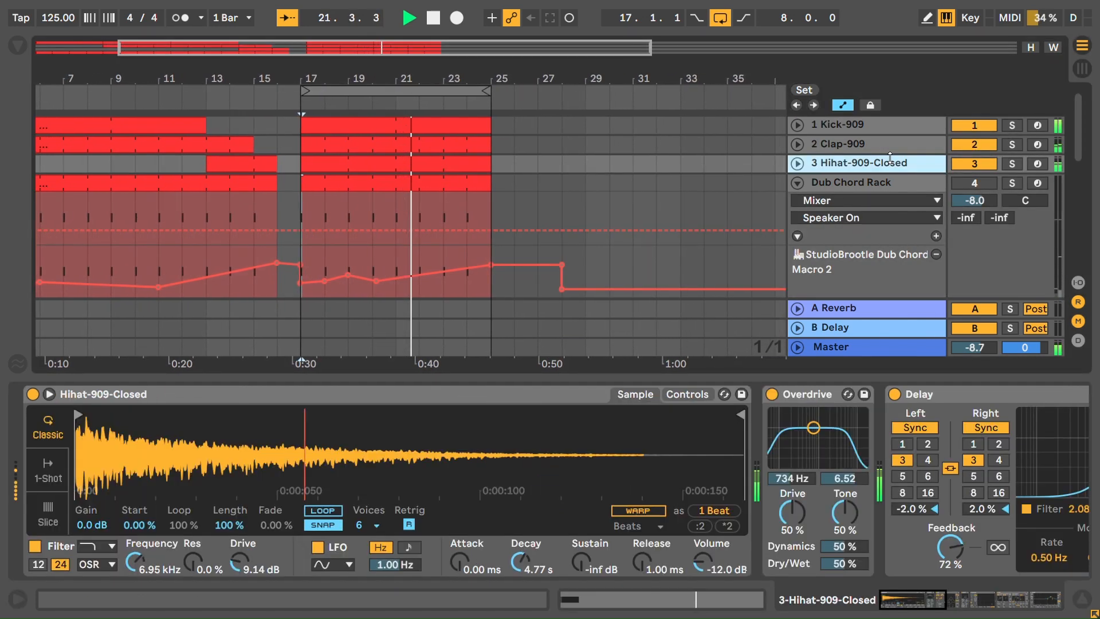
left_click(882, 138)
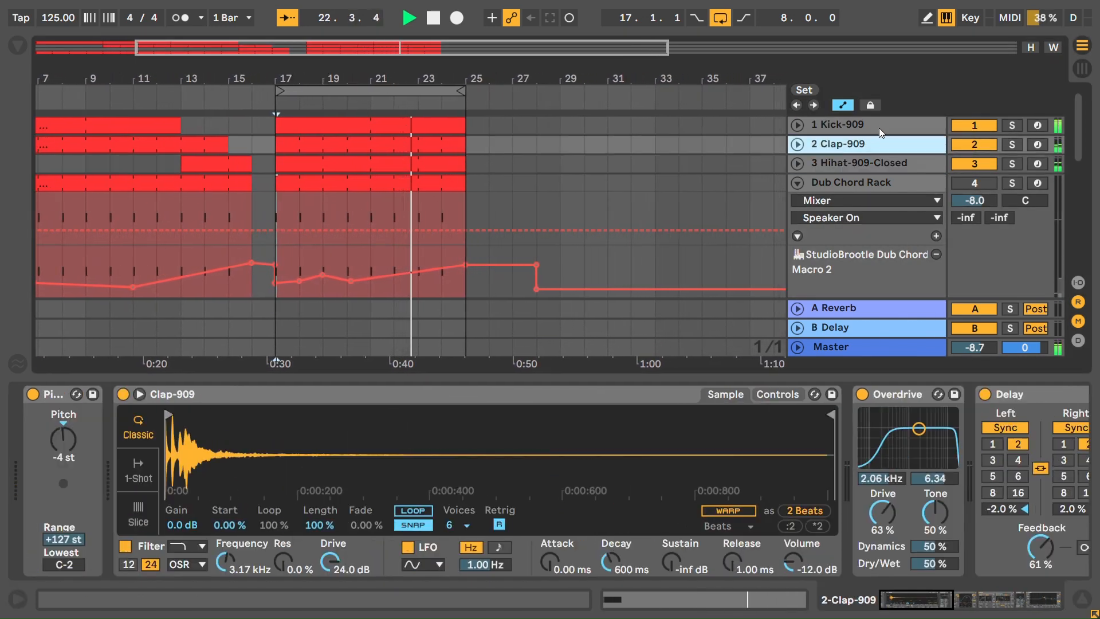
left_click(874, 129)
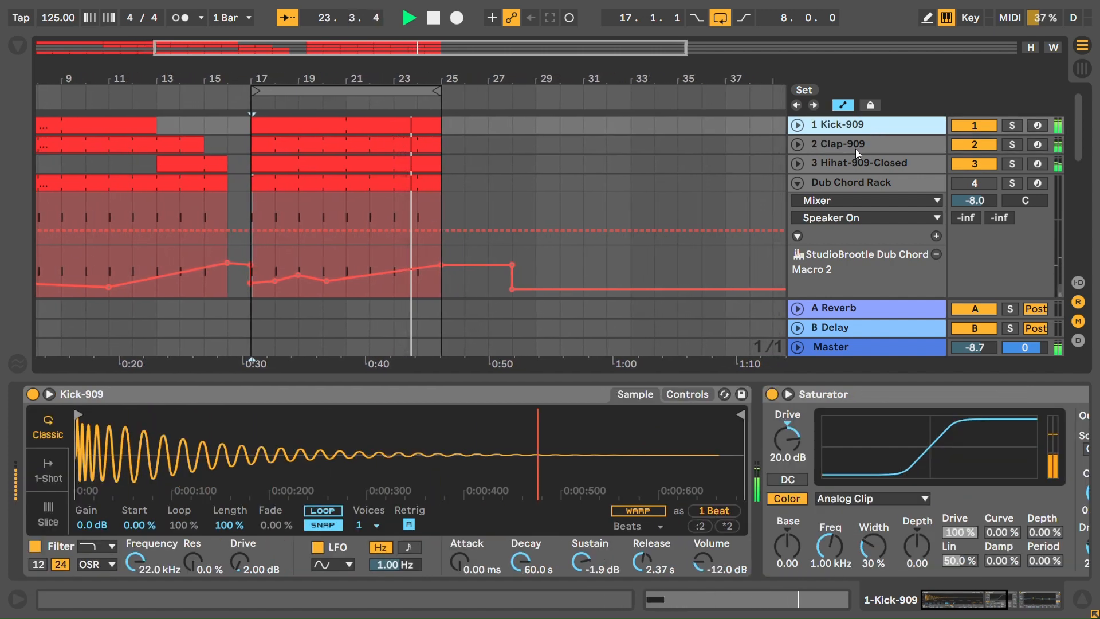
left_click(897, 165)
left_click(898, 149)
left_click(895, 128)
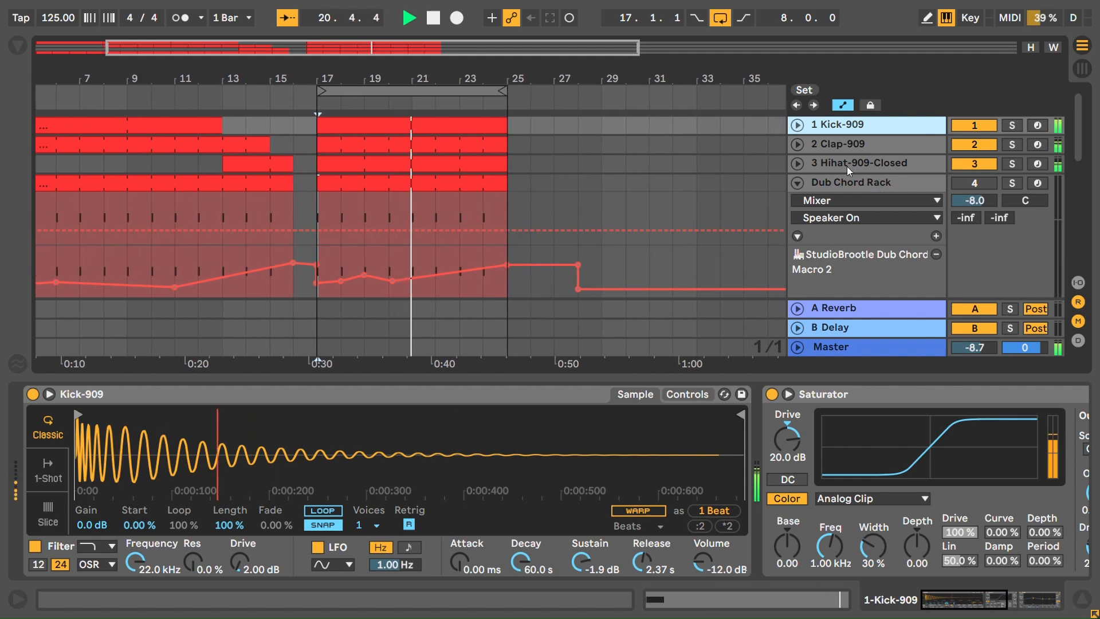
- Reactivate the muted Dub Chord Rack track and select it
left_click(872, 184)
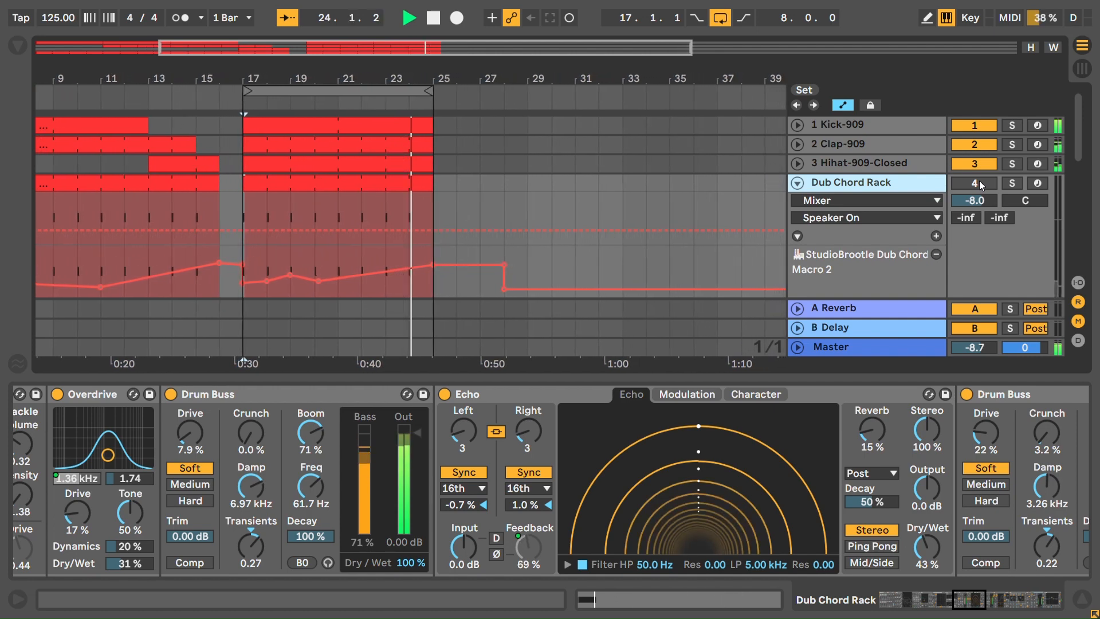
left_click(979, 182)
left_click(892, 181)
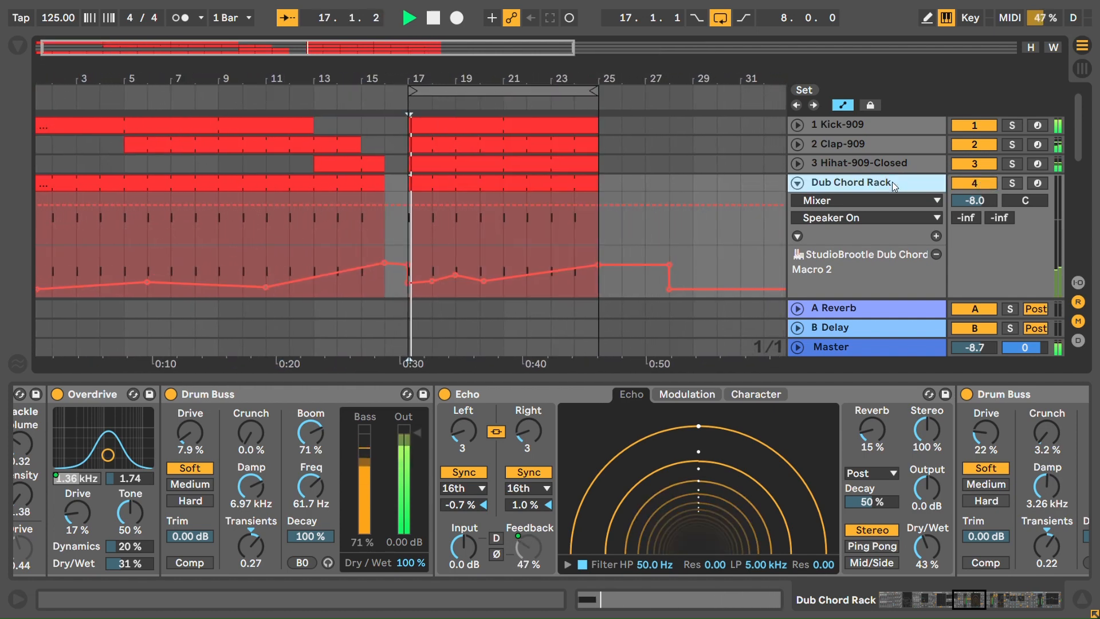
- Audition the rack's Detune 2nd Osc macro at 1000 and 370, and settle on 0
left_click_drag(969, 605, 888, 601)
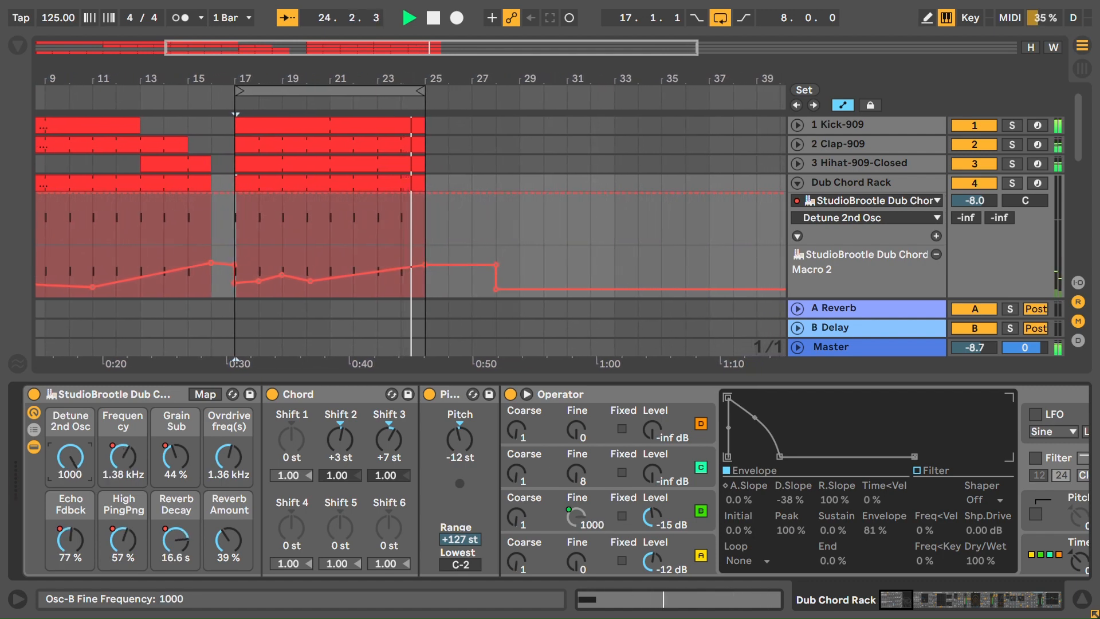
left_click(579, 513)
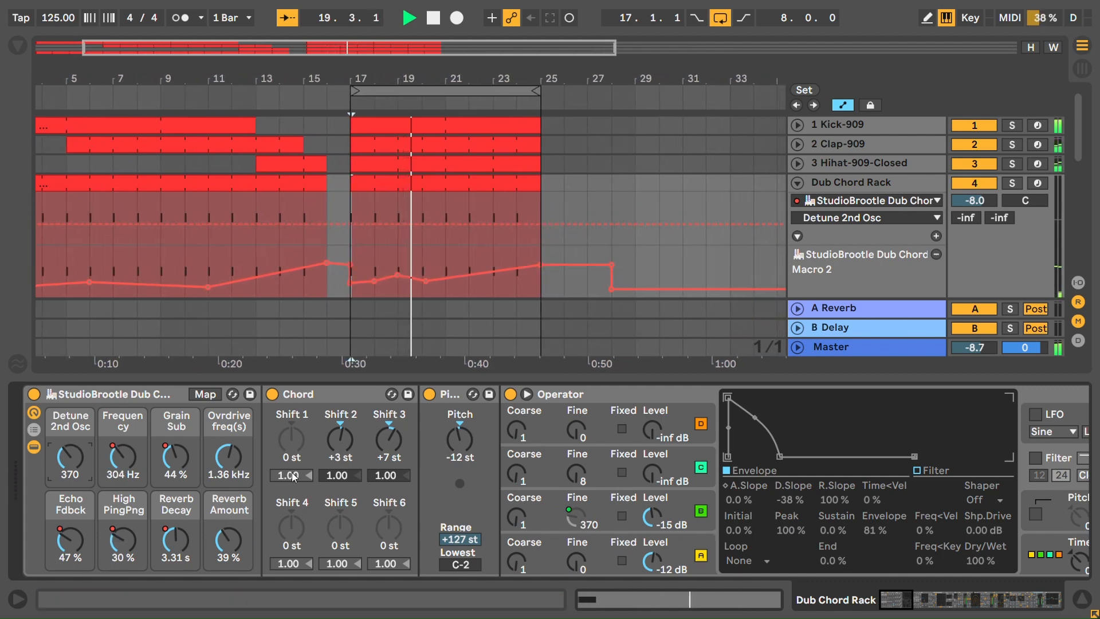
left_click_drag(70, 458, 70, 502)
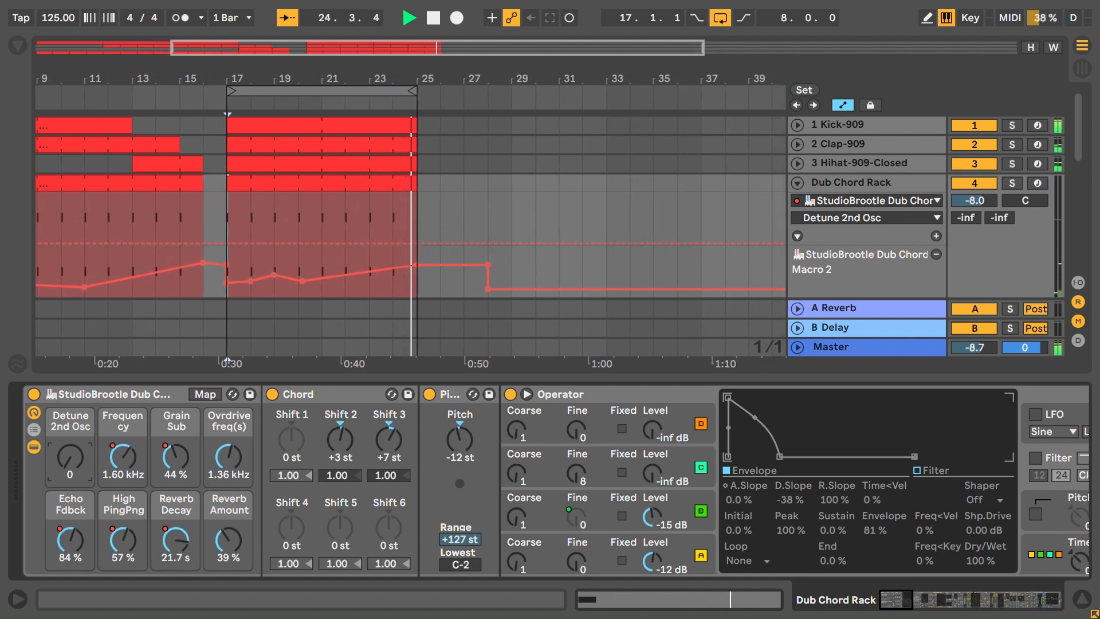
- Examine the Dub Chord Rack's automation lanes, from Macro 2, Grain Sub and Echo Fdbck to the Auto Filter envelope modulation and release
left_click(905, 609)
scroll(665, 256, "down", 5)
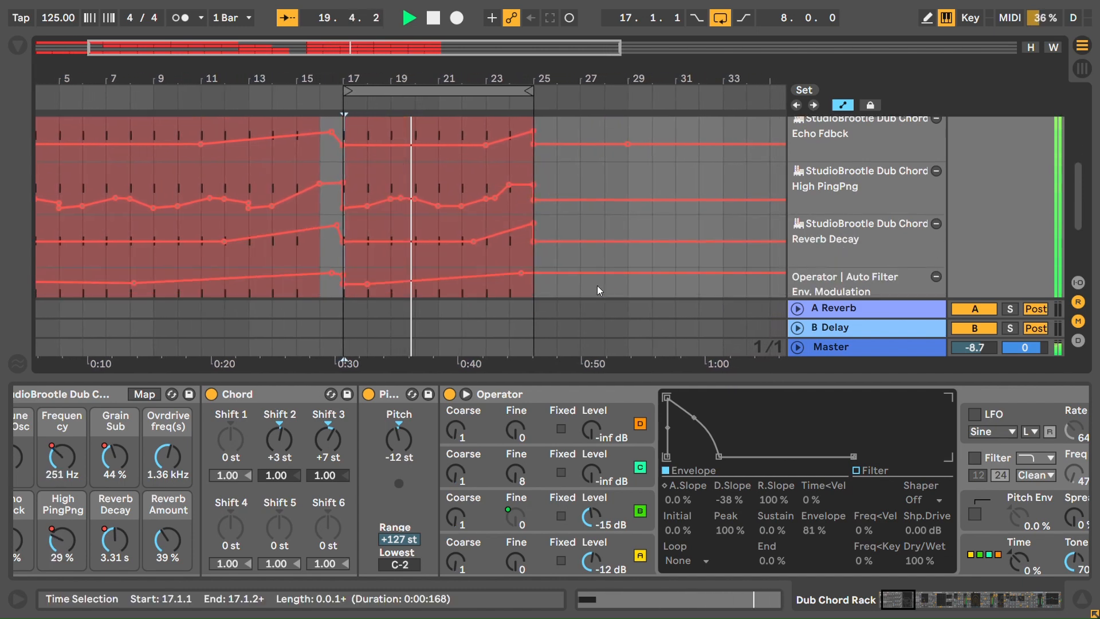
scroll(597, 285, "up", 2)
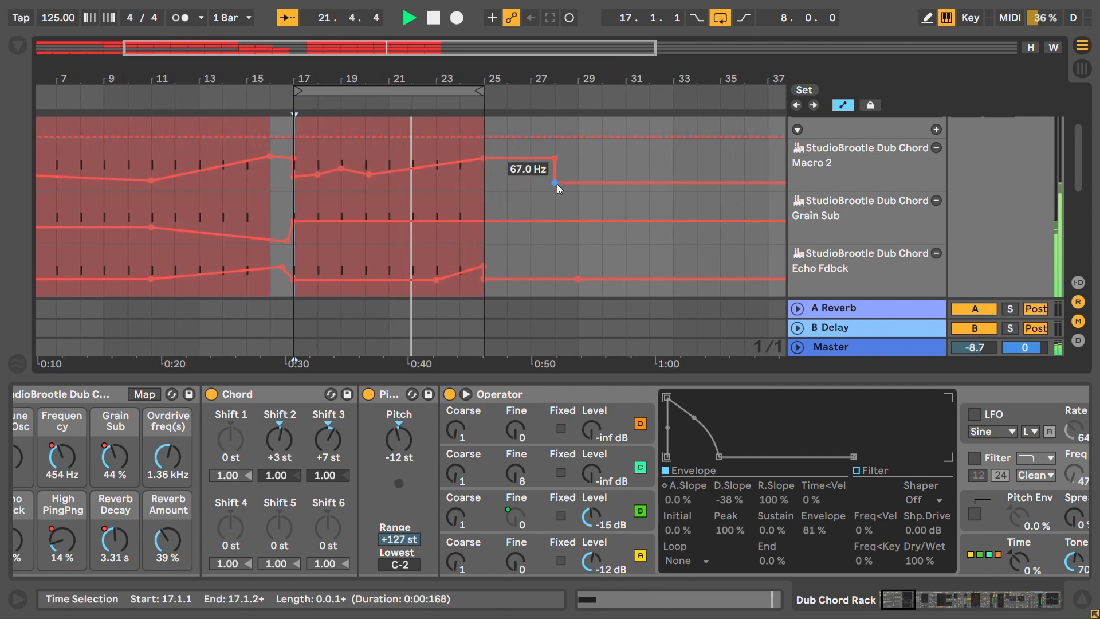
scroll(557, 184, "down", 3)
scroll(633, 160, "up", 3)
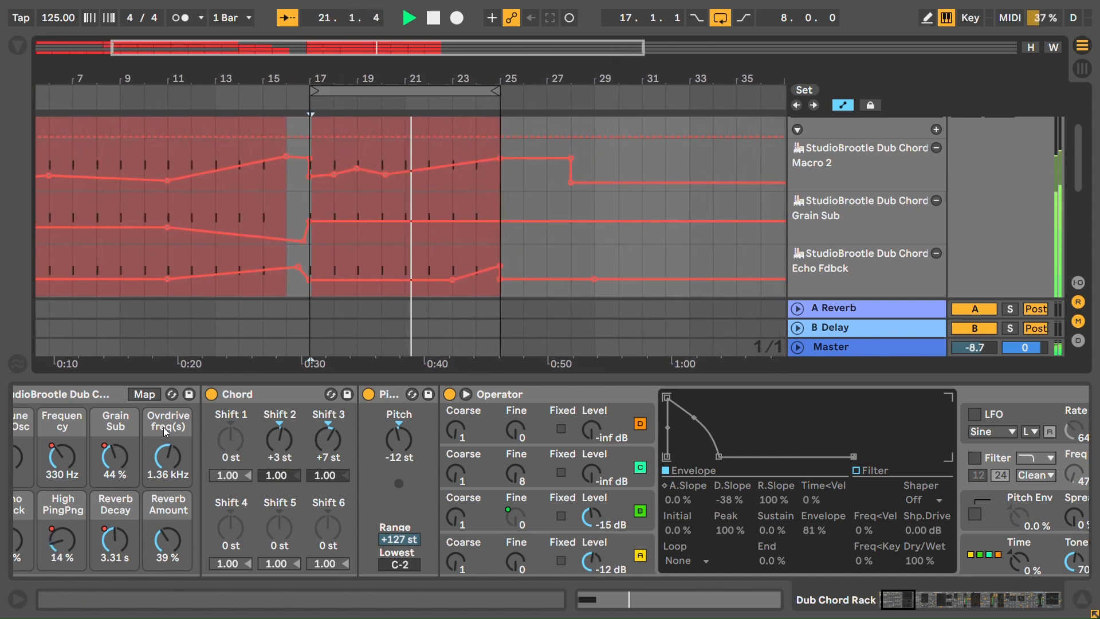
scroll(276, 269, "down", 5)
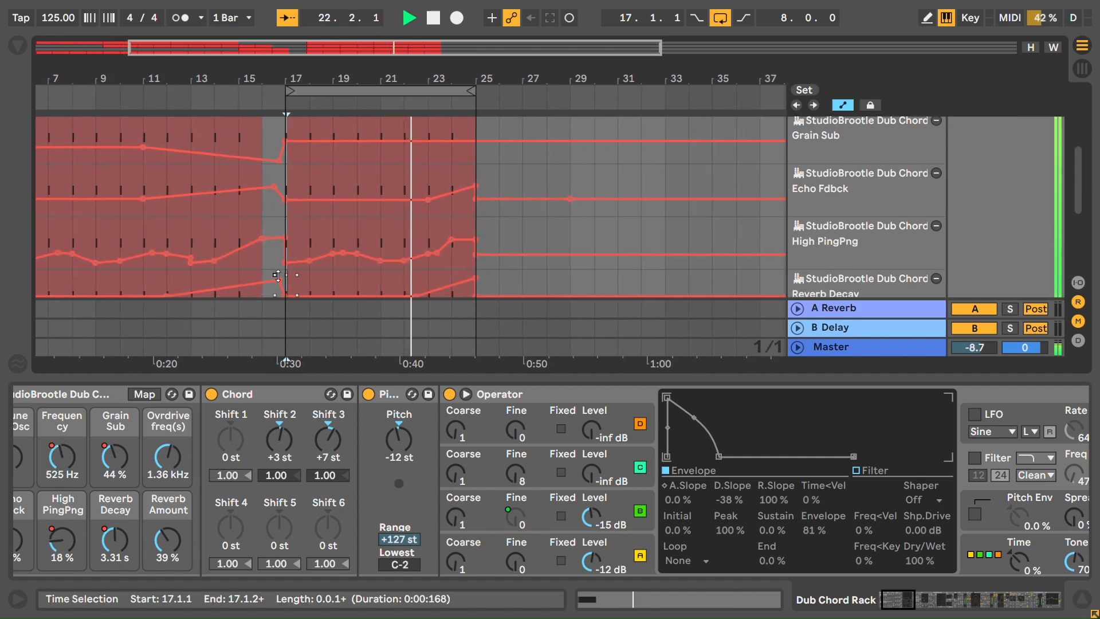
scroll(250, 295, "down", 3)
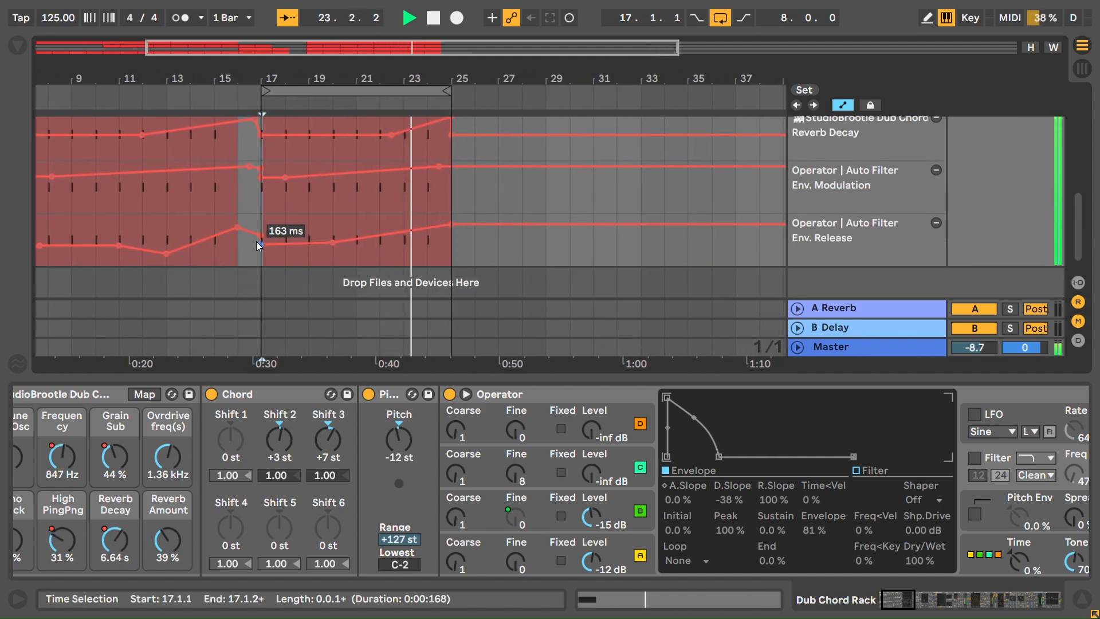
scroll(393, 261, "up", 5)
scroll(321, 241, "up", 1)
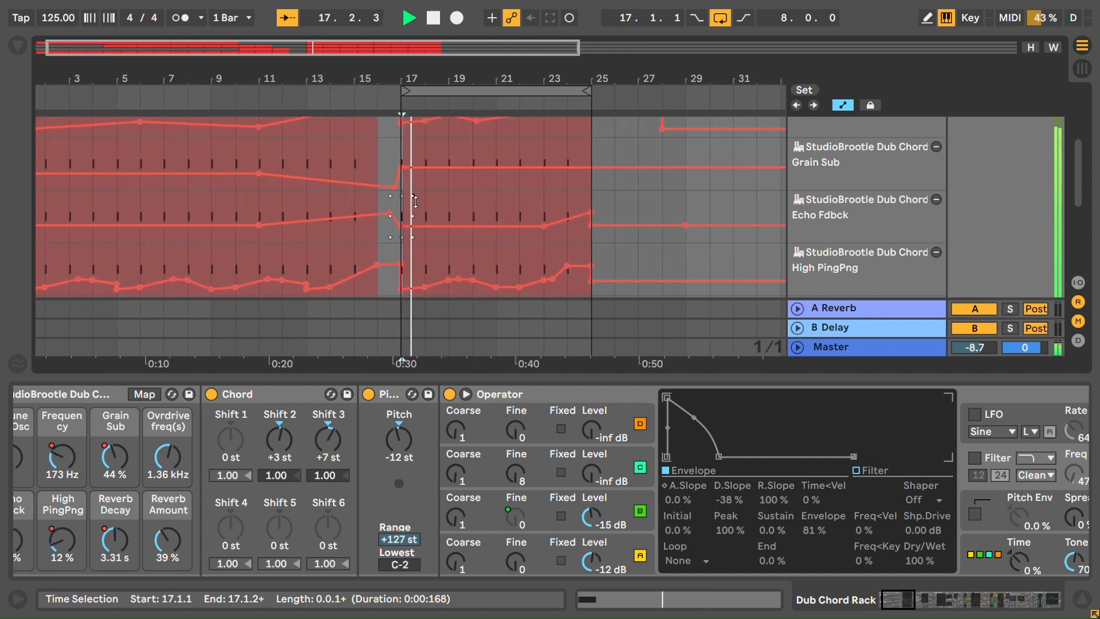
- Restart playback from around bar 10 and reduce the height of the Macro 2 automation lane
scroll(412, 170, "up", 4)
left_click(233, 98)
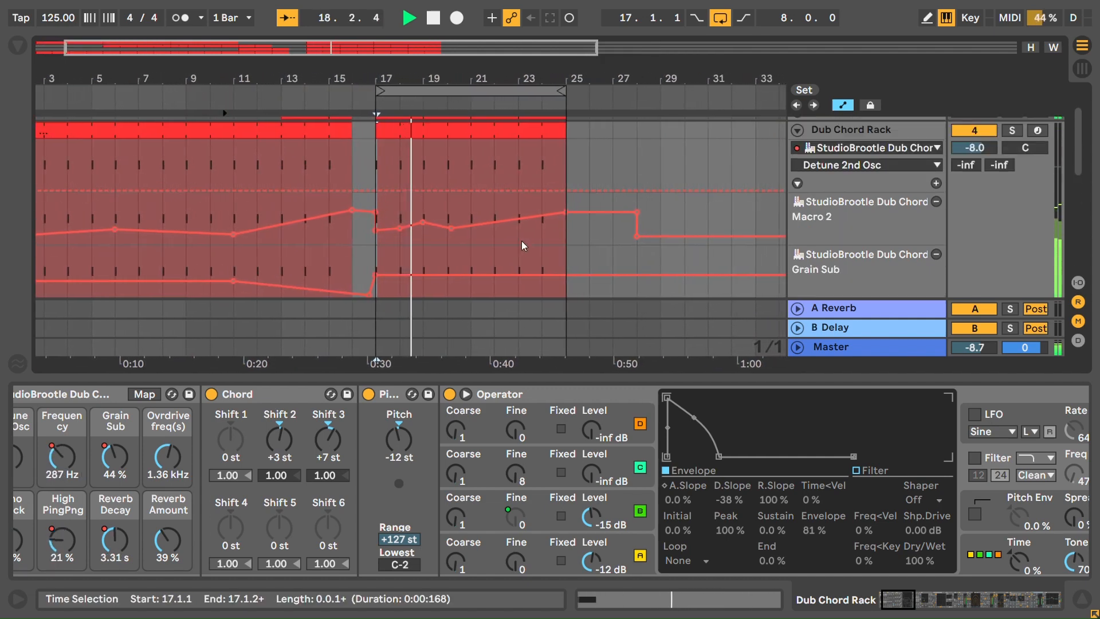
scroll(520, 230, "up", 1)
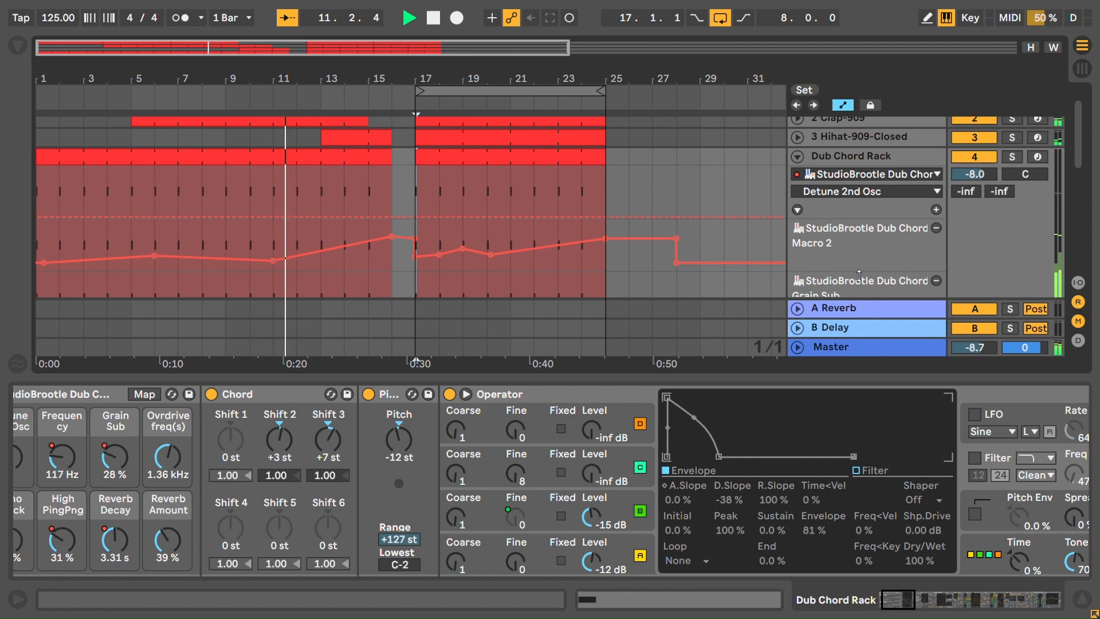
left_click_drag(859, 275, 859, 261)
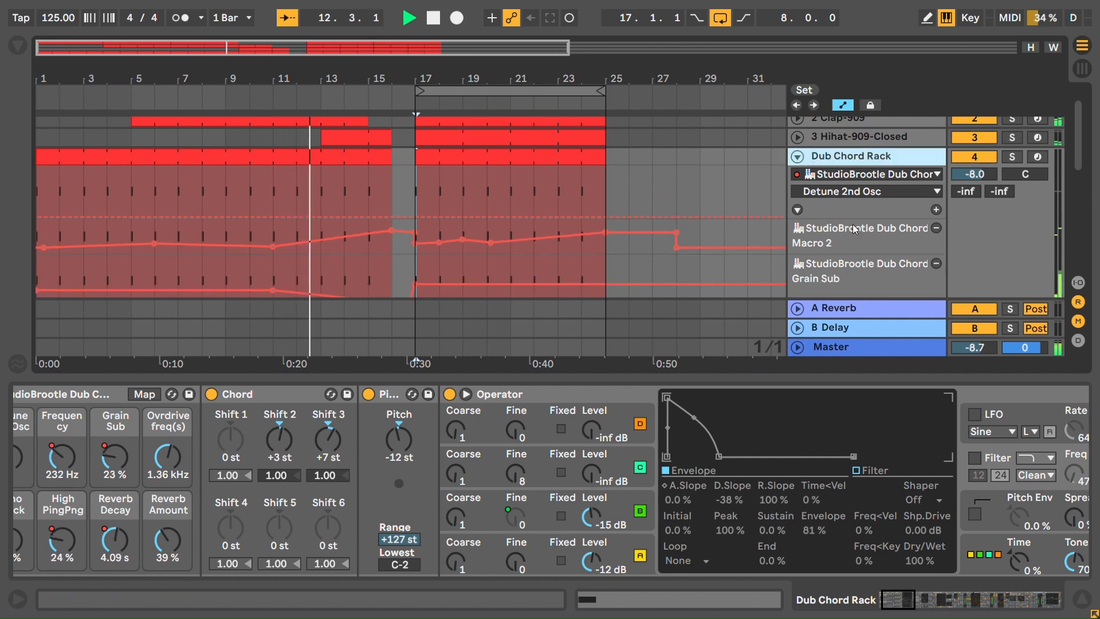
scroll(855, 224, "down", 1)
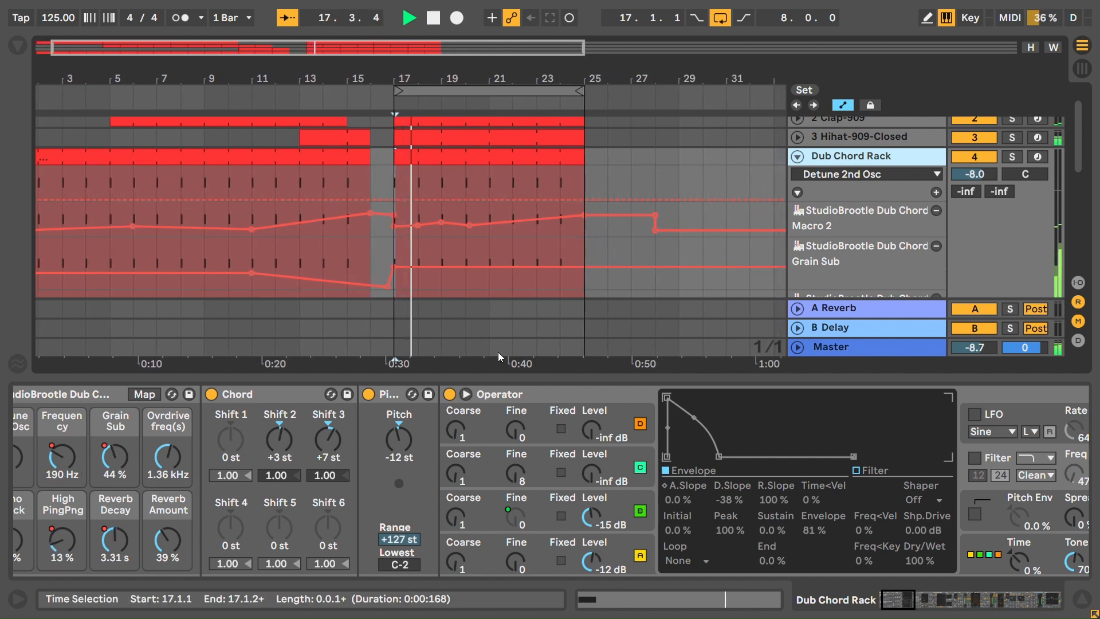
- Narrow the first Overdrive's filter bandwidth to 0.50, keeping its frequency under macro control
left_click_drag(902, 596, 881, 596)
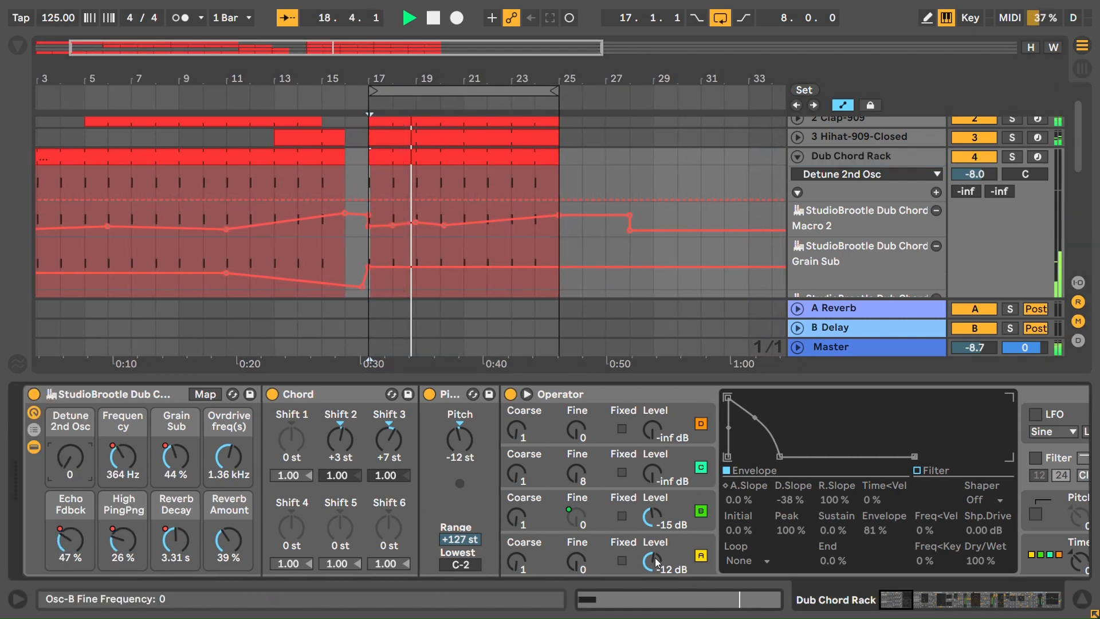
left_click_drag(890, 609, 947, 618)
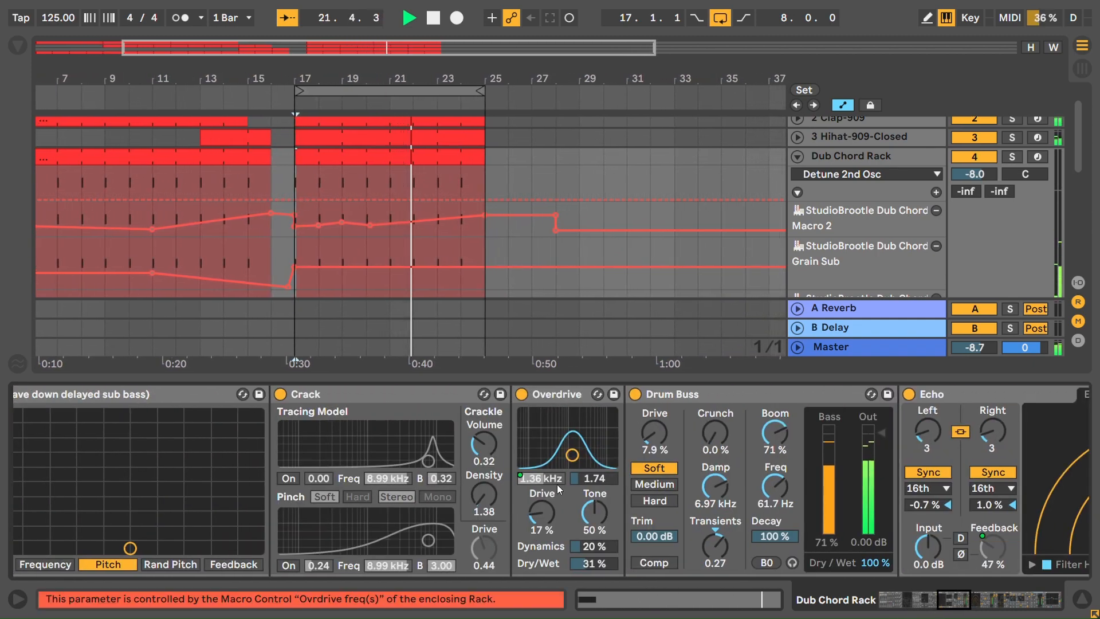
left_click_drag(573, 455, 573, 462)
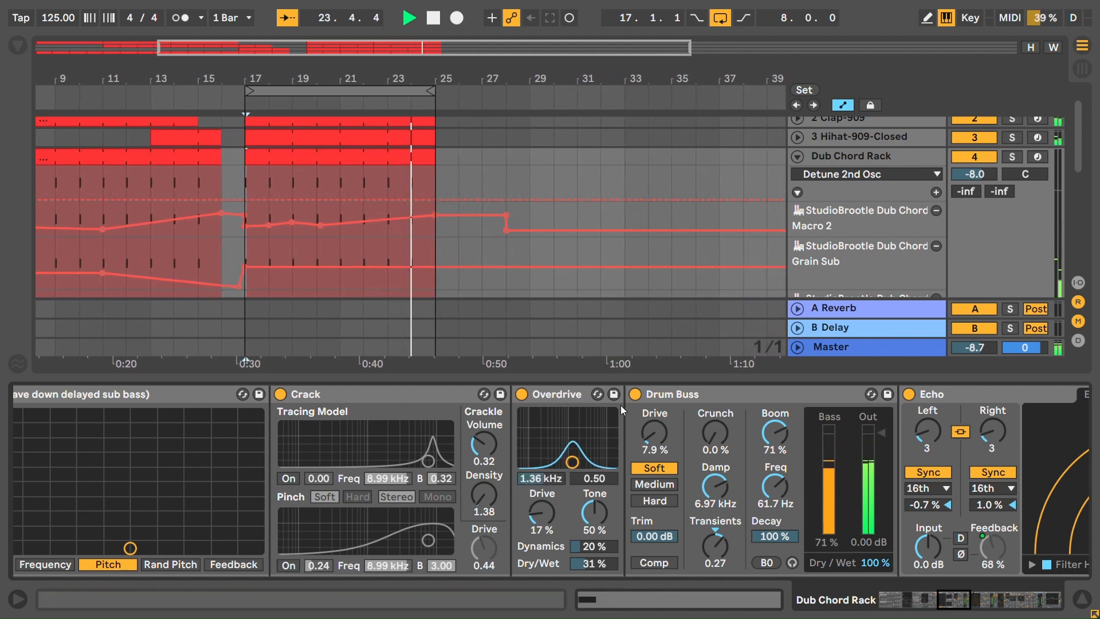
mouse_move(569, 463)
left_mouse_down()
mouse_move(574, 447)
mouse_move(522, 438)
mouse_move(574, 439)
mouse_move(561, 457)
mouse_move(531, 450)
mouse_move(589, 450)
mouse_move(559, 462)
mouse_move(561, 478)
left_mouse_up()
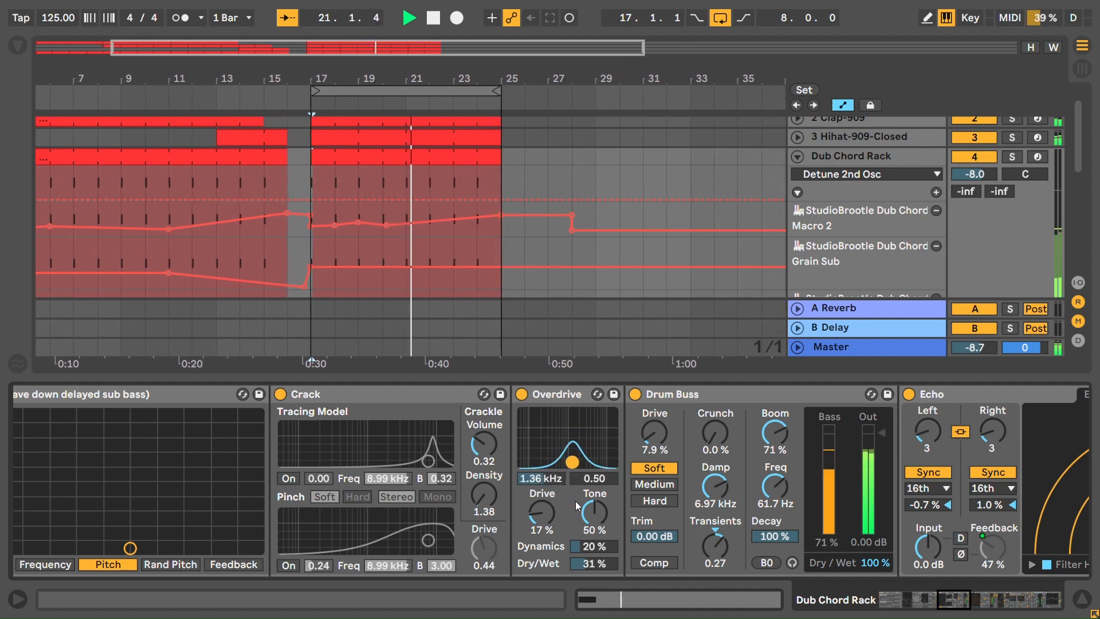
- Set the rack's Ovrdrive freq(s) macro to 702 Hz
left_click_drag(957, 599, 889, 599)
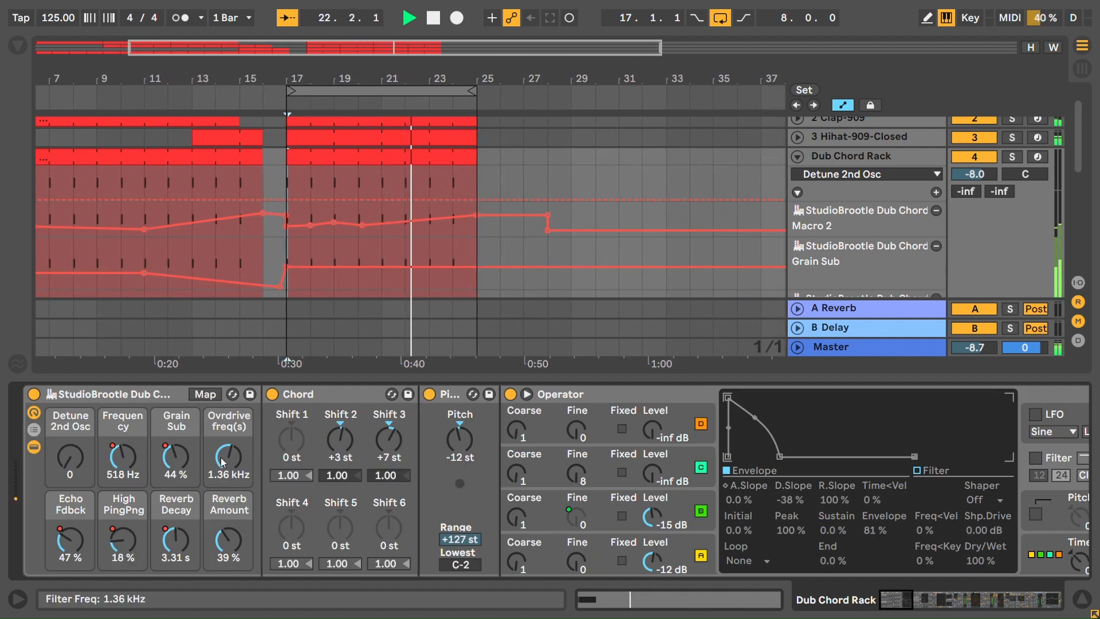
mouse_move(229, 457)
left_mouse_down()
mouse_move(228, 436)
mouse_move(228, 452)
left_mouse_up()
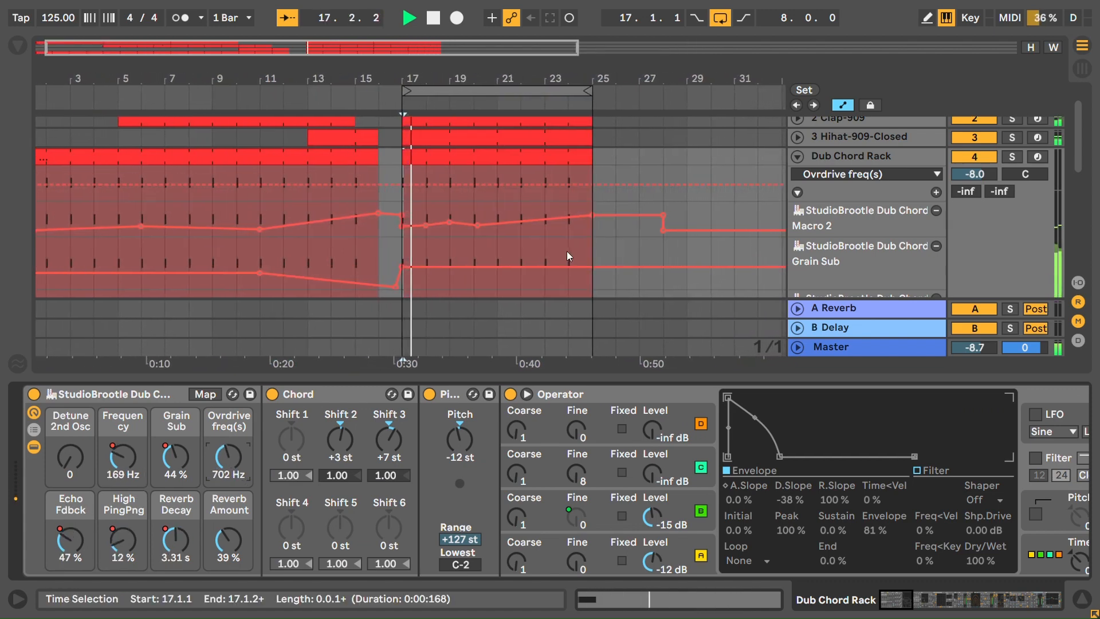
scroll(423, 303, "down", 1)
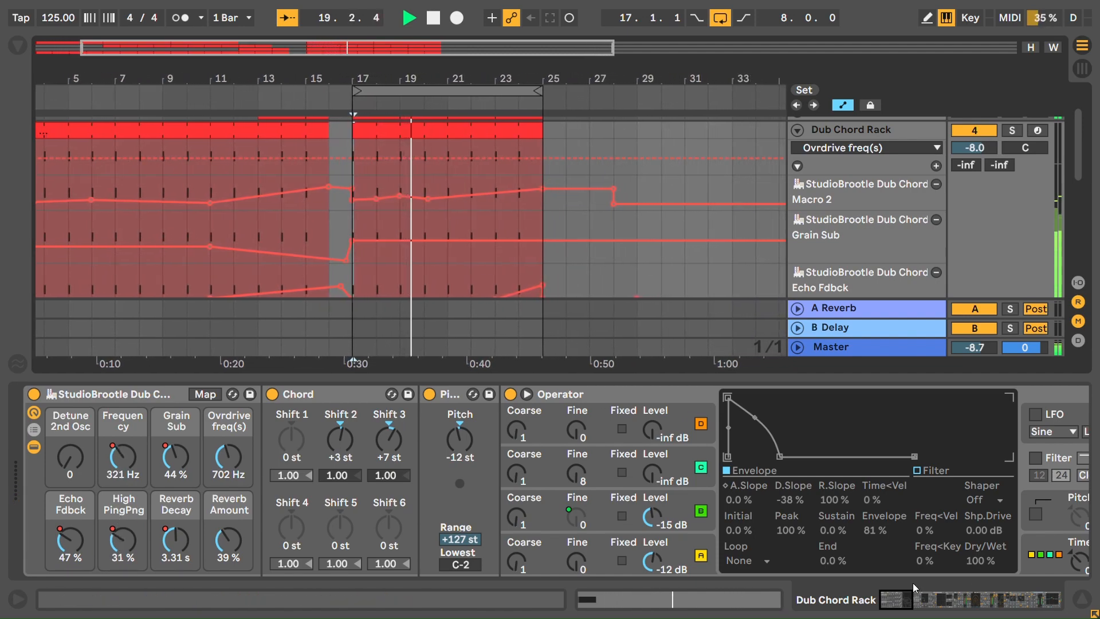
- Examine the Delay, second Overdrive and Reverb settings in the effect chain
left_click(983, 603)
left_click_drag(983, 602, 1017, 606)
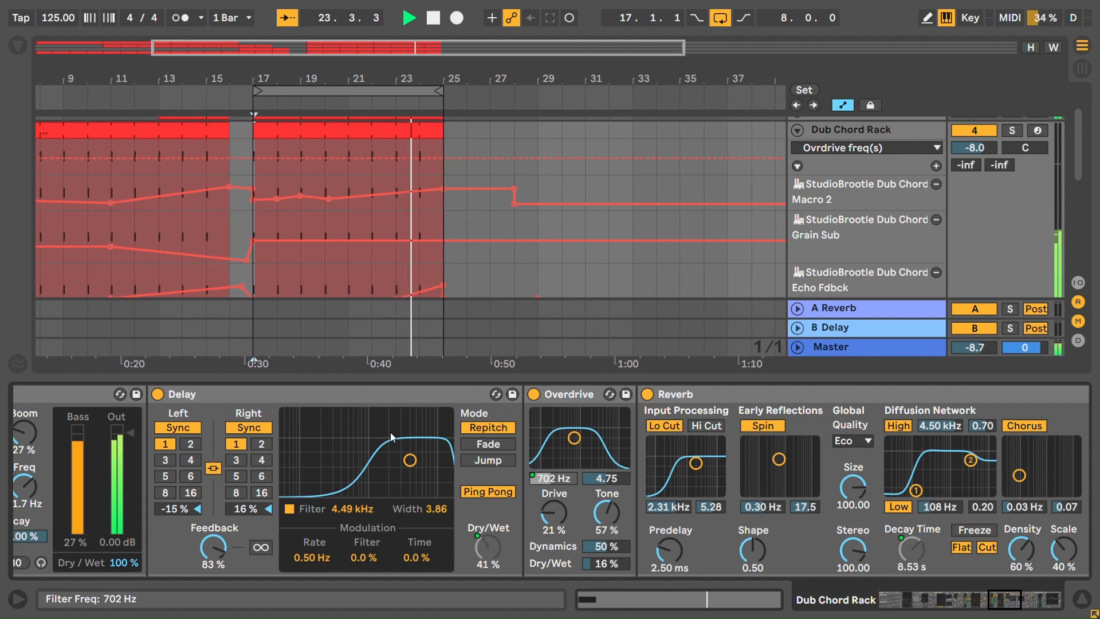
left_click(894, 604)
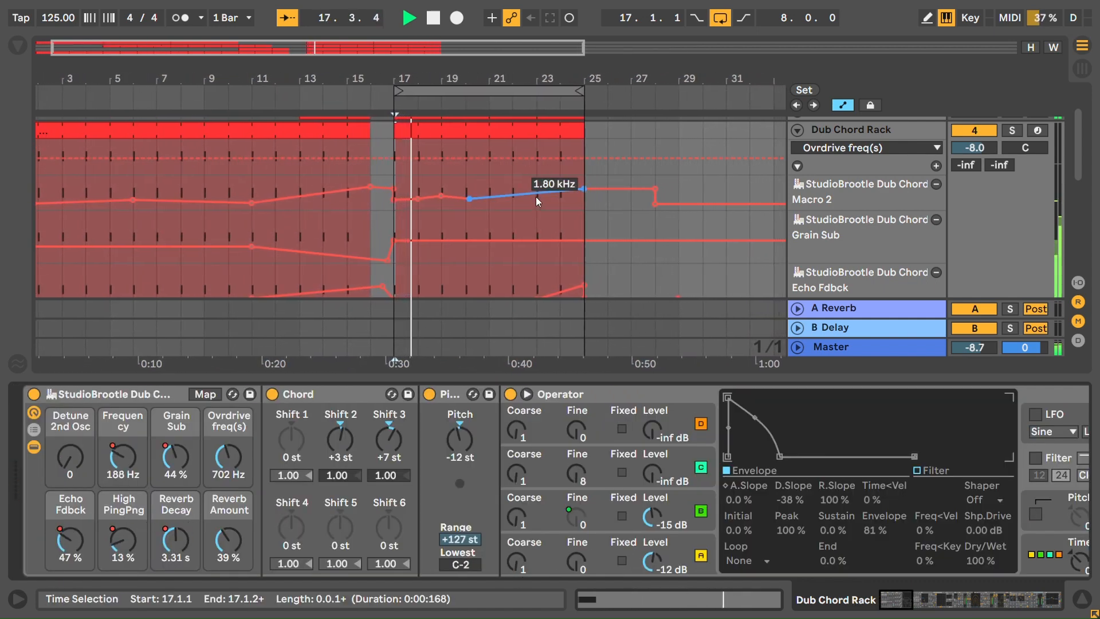
- Try raising the Reverb Decay automation to 60.0 s from around bar 22 to bar 25, with the Reverb Amount macro at 76 %
scroll(535, 197, "down", 1)
scroll(582, 270, "down", 5)
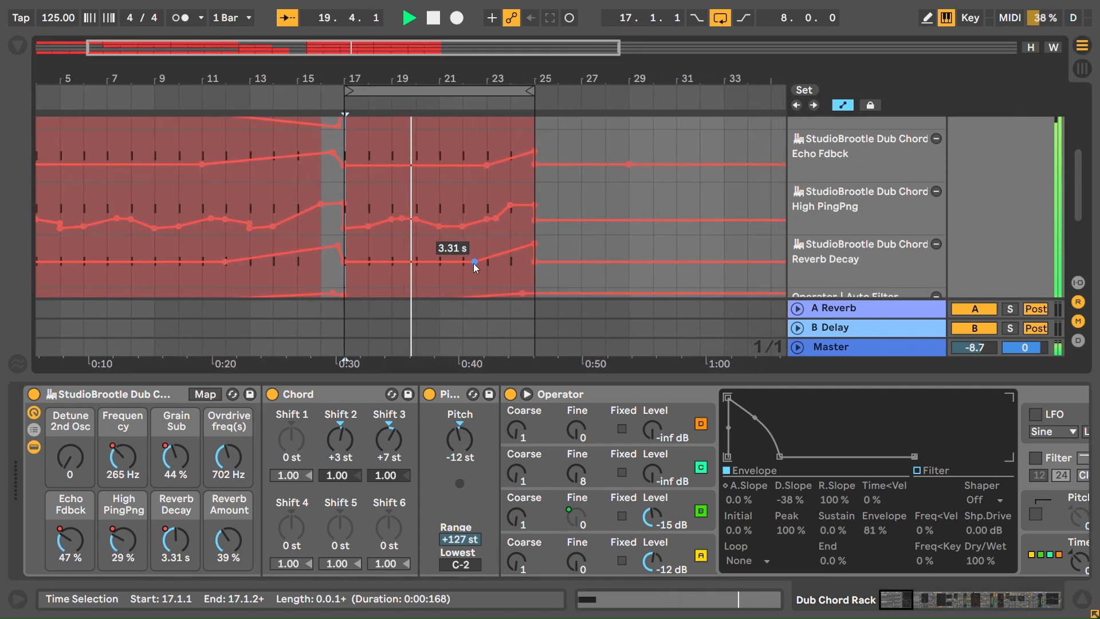
left_click_drag(467, 261, 462, 237)
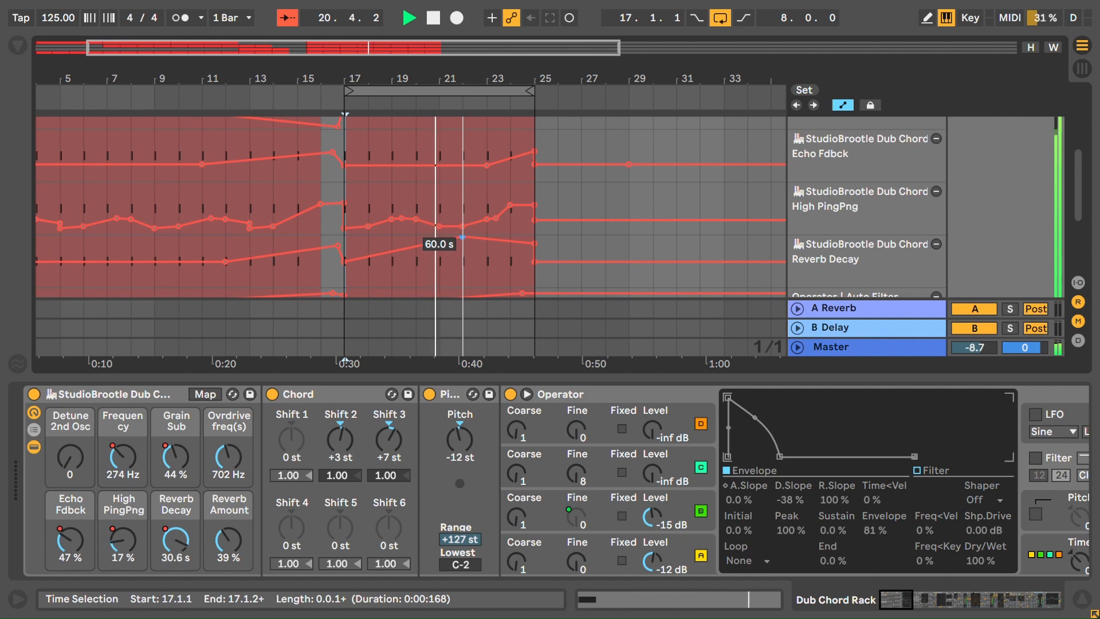
left_click_drag(229, 541, 229, 505)
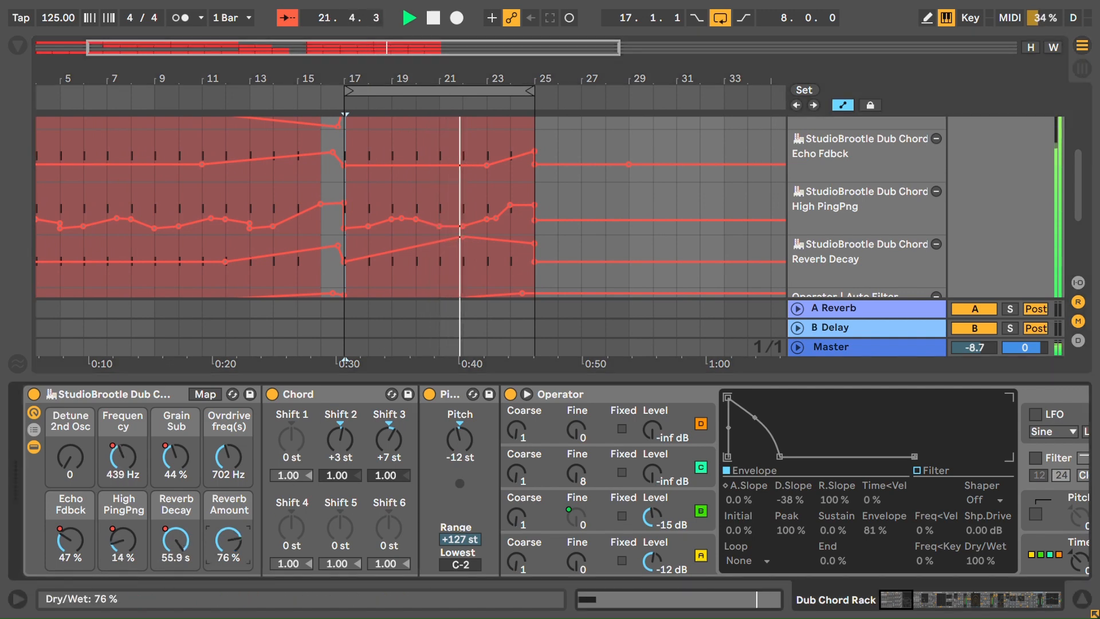
left_click_drag(535, 245, 535, 236)
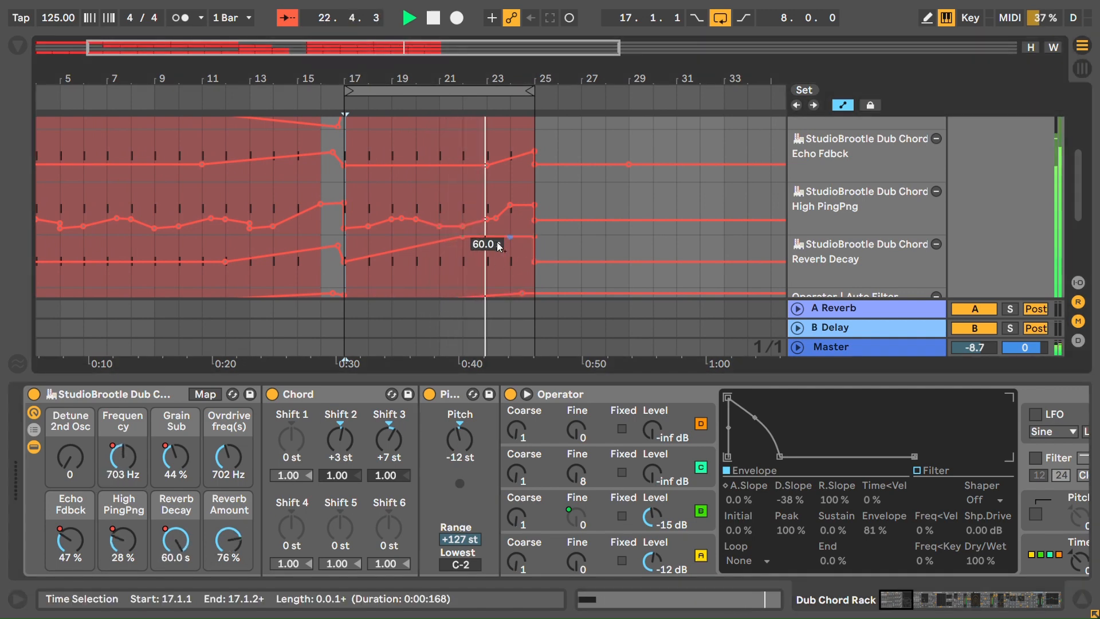
- Undo the Reverb Decay automation edits and the Reverb Amount change
key("ctrl+z")
key("ctrl+z")
key("ctrl+z")
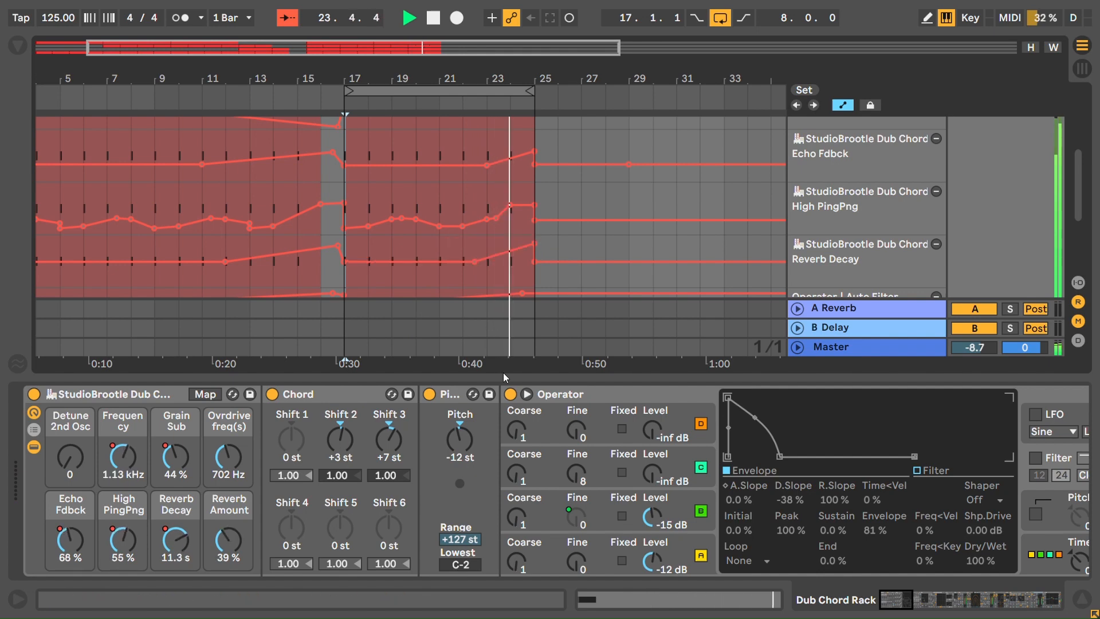
- Select the StudioBrootle dub chord rack device and examine its Auto Filter, Grain Delay and Crack settings
scroll(512, 267, "down", 2)
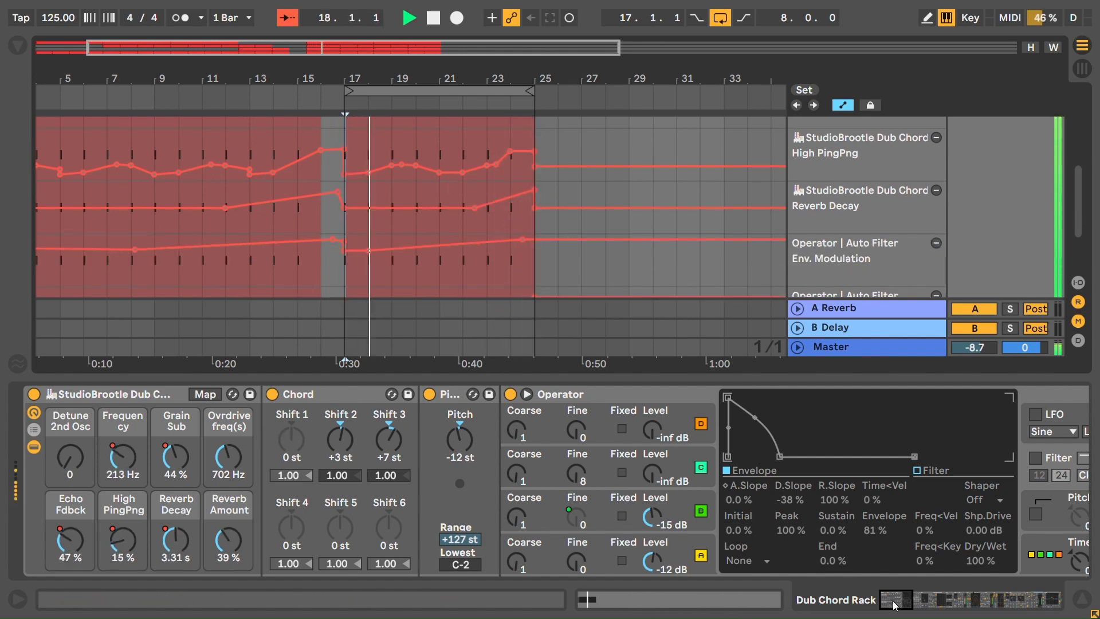
left_click(116, 397)
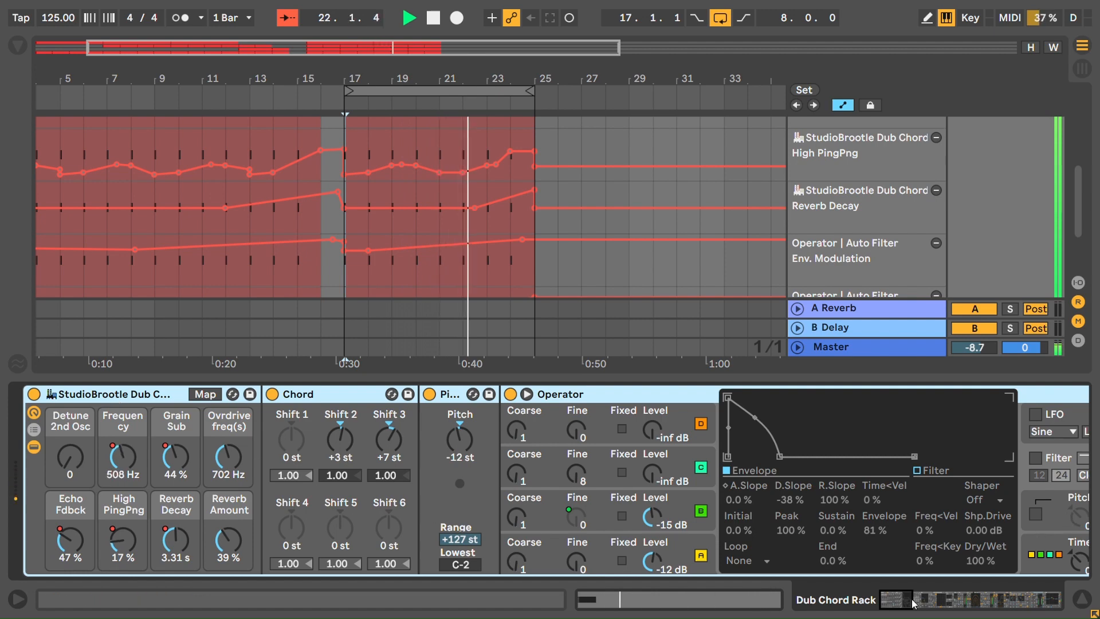
left_click_drag(909, 600, 949, 598)
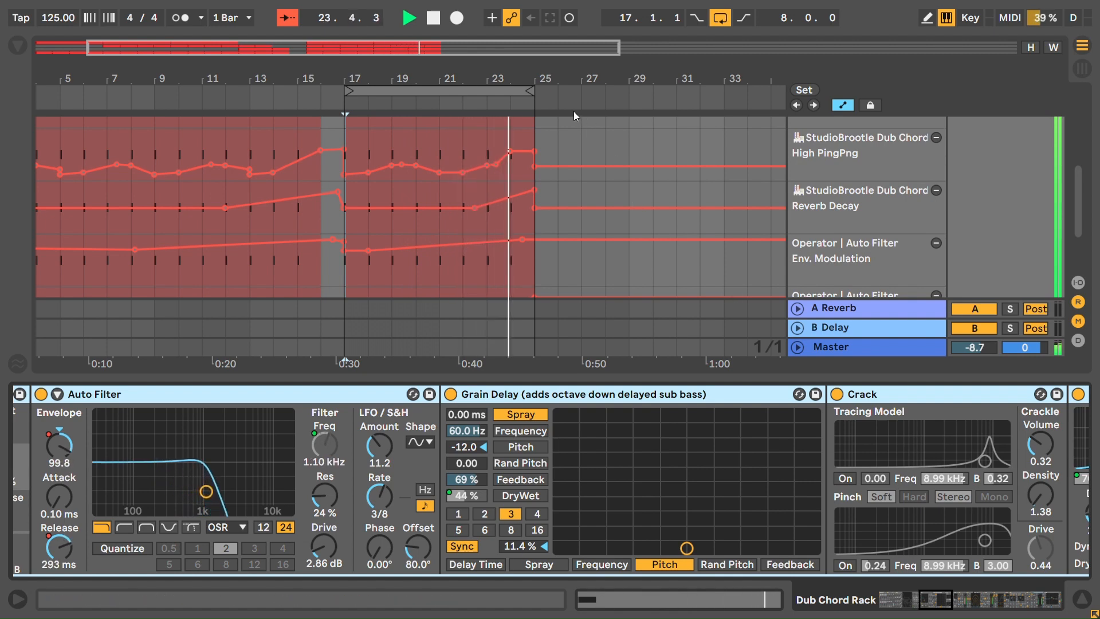
- Select the arrangement loop region spanning bars 17 to 25
left_click(538, 97)
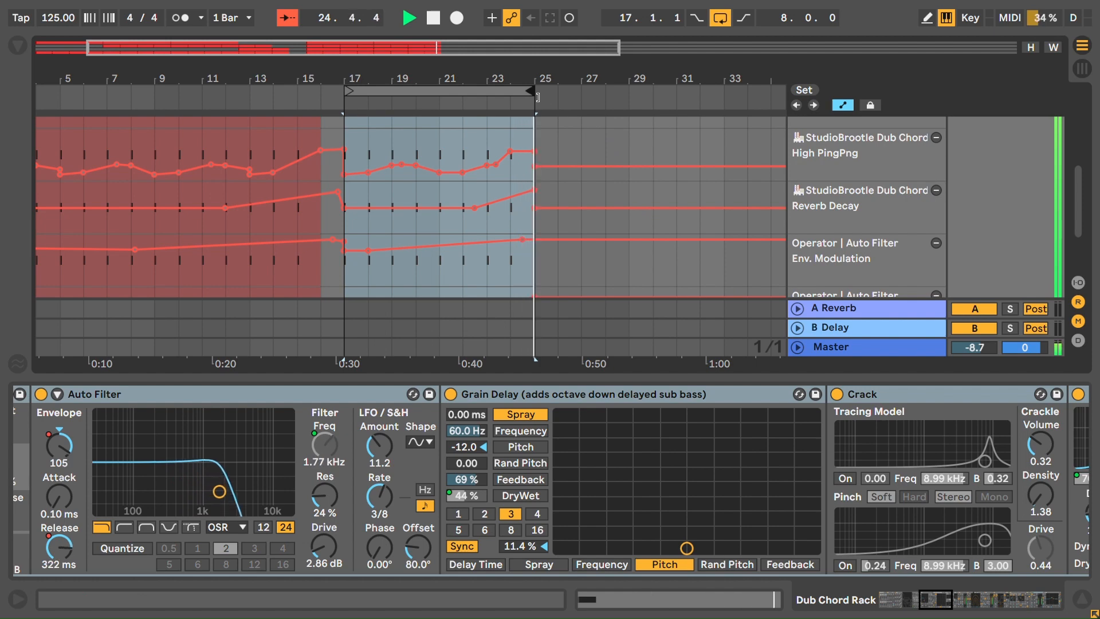